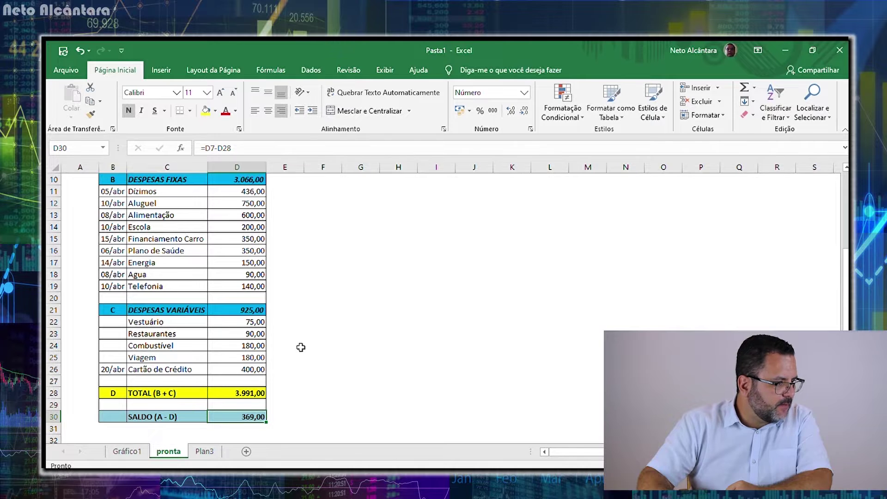
# Examine the income section of the completed budget, from the bank balance and salaries through the Outros row.
pyautogui.scroll(-1, 394, 387)
pyautogui.scroll(1, 394, 387)
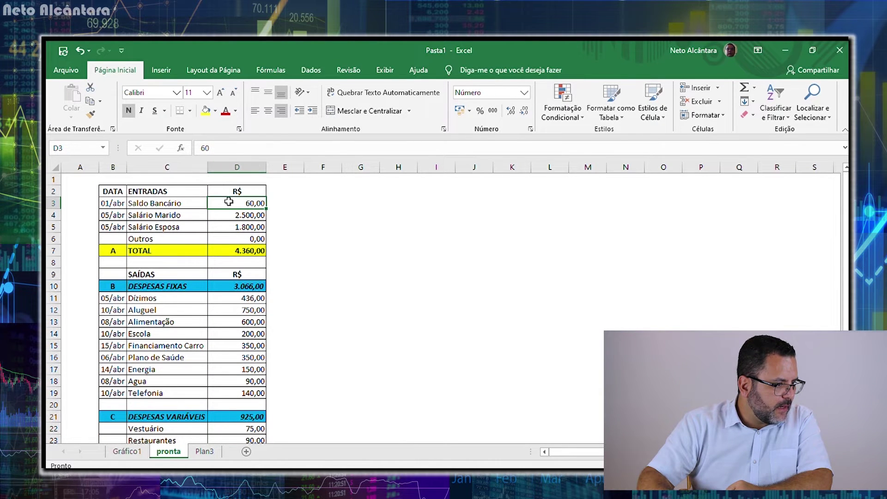
pyautogui.moveTo(155, 190); pyautogui.dragTo(227, 190)
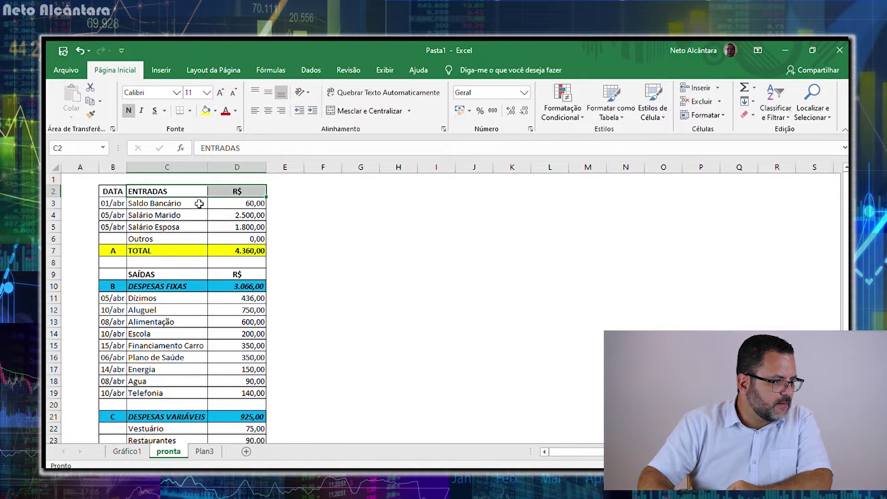
pyautogui.click(246, 204)
pyautogui.click(171, 205)
pyautogui.click(236, 202)
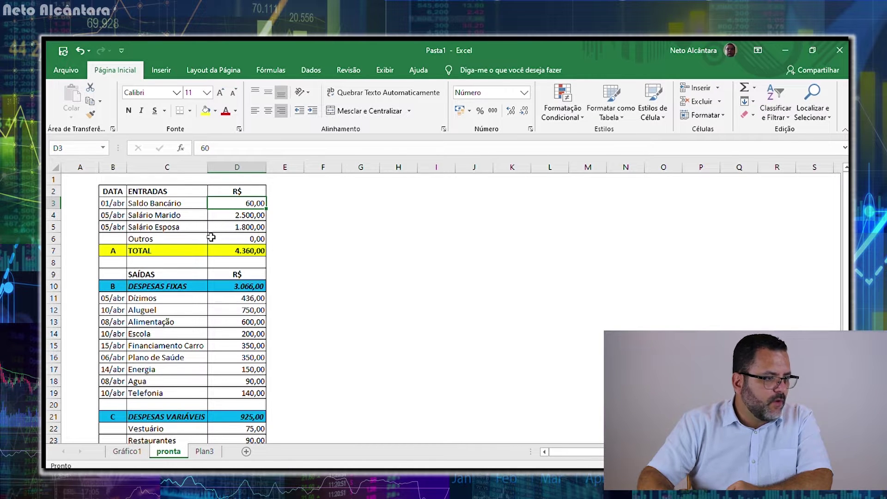
pyautogui.moveTo(187, 238); pyautogui.dragTo(231, 239)
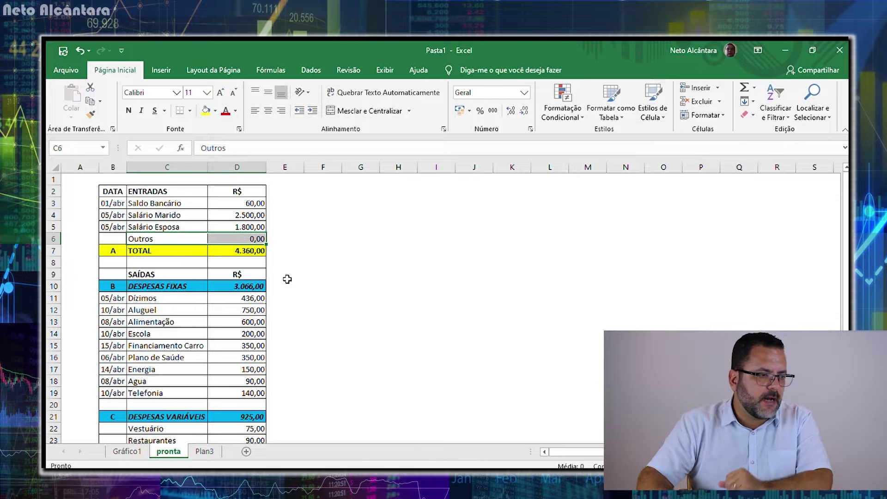
pyautogui.click(244, 238)
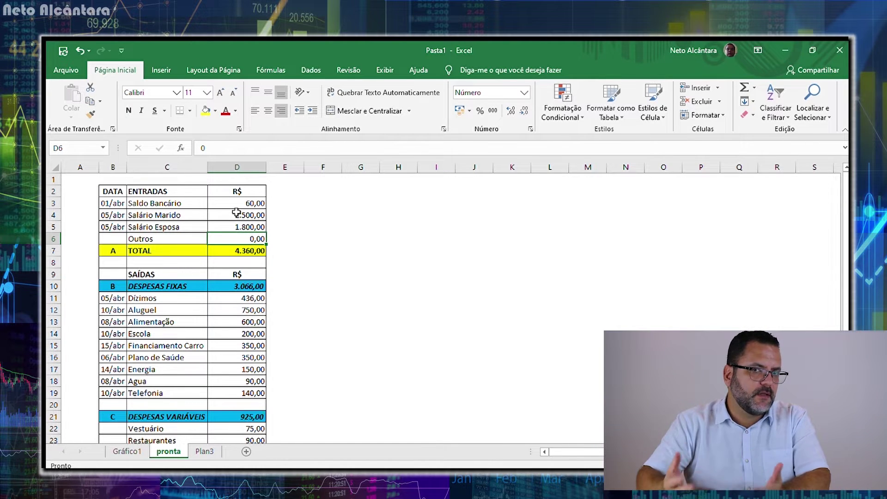
pyautogui.moveTo(238, 203); pyautogui.dragTo(244, 228)
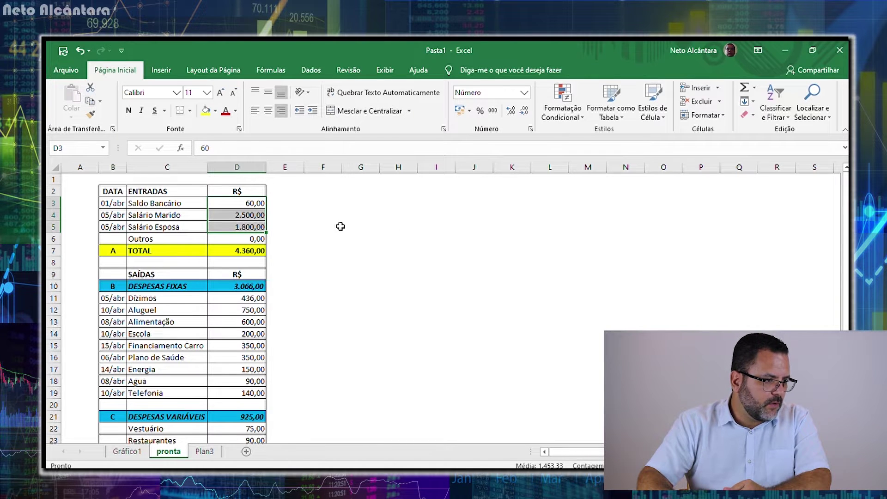
# Reapply AutoSum to the income TOTAL in D7 so that it adds D3:D6.
pyautogui.click(245, 250)
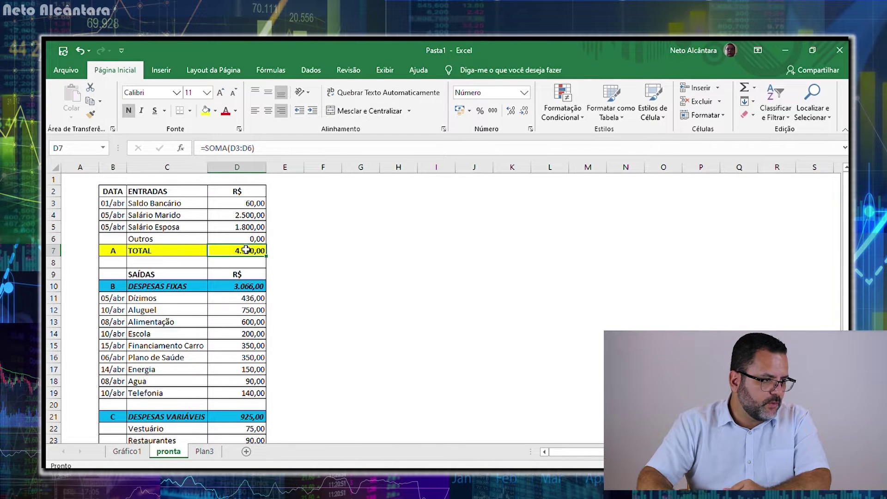
pyautogui.click(744, 88)
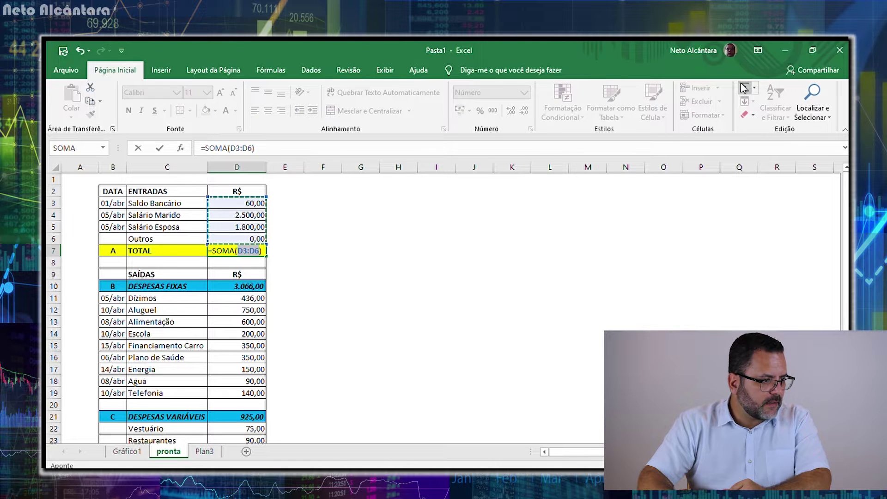
pyautogui.press('Return')
# Examine the fixed-expense amounts in D11:D19 and the SALDO (A - D) formula of the completed budget.
pyautogui.scroll(-2, 293, 289)
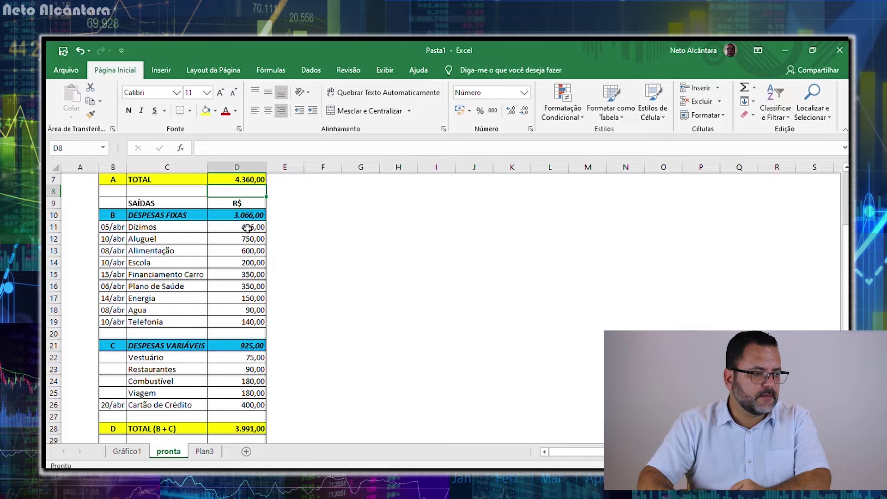
pyautogui.moveTo(247, 228); pyautogui.dragTo(250, 322)
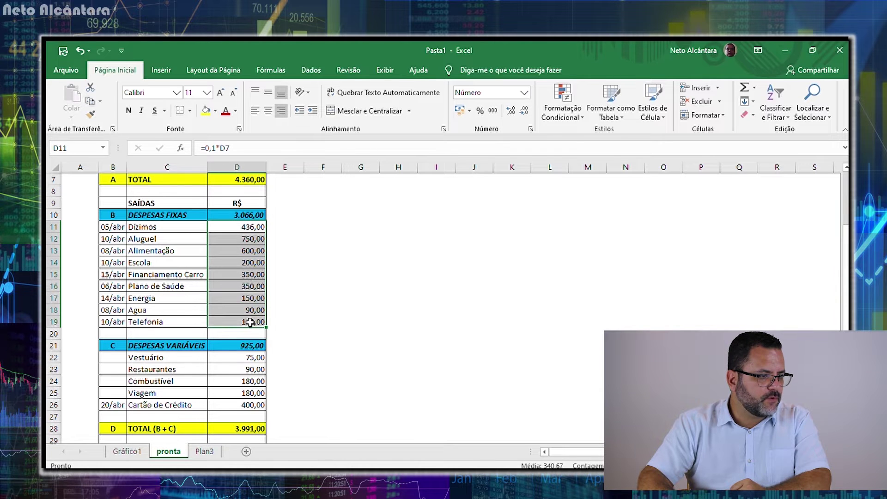
pyautogui.click(355, 322)
pyautogui.scroll(-1, 276, 411)
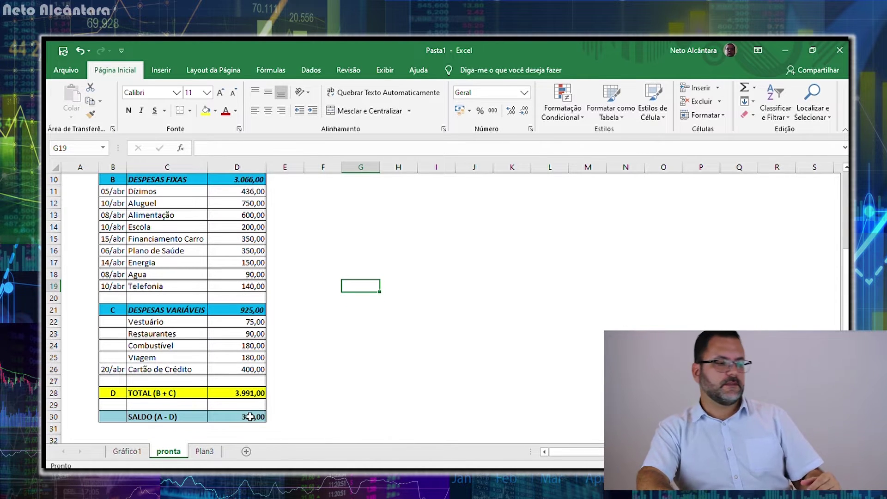
pyautogui.click(249, 417)
# On the Plan3 sheet, enter 50 as the Saldo Bancário amount.
pyautogui.click(205, 450)
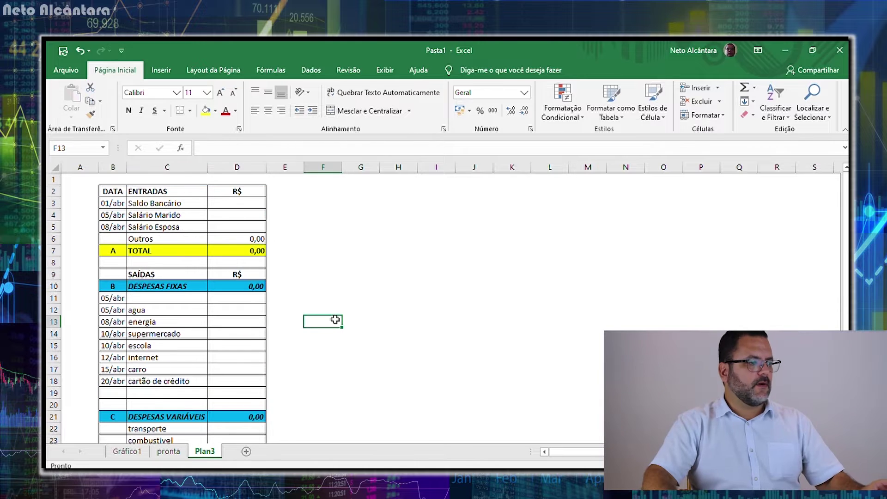
pyautogui.click(237, 202)
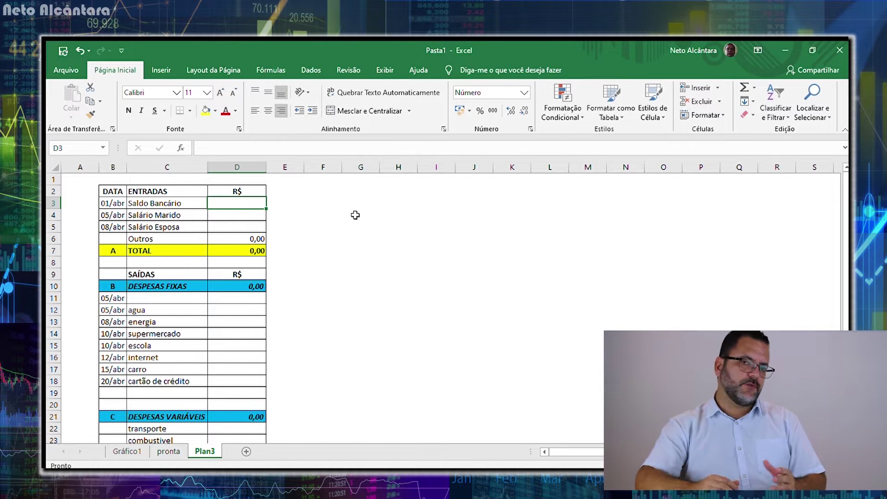
pyautogui.write('50')
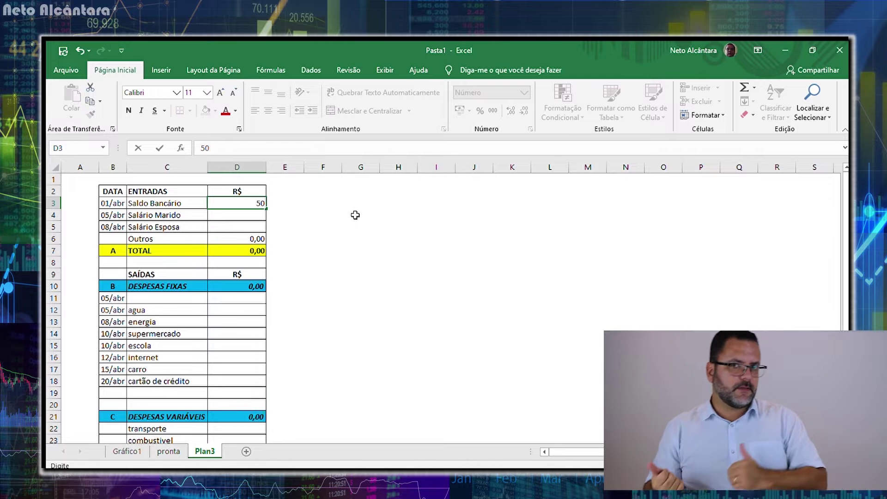
pyautogui.press('Return')
pyautogui.press('Up')
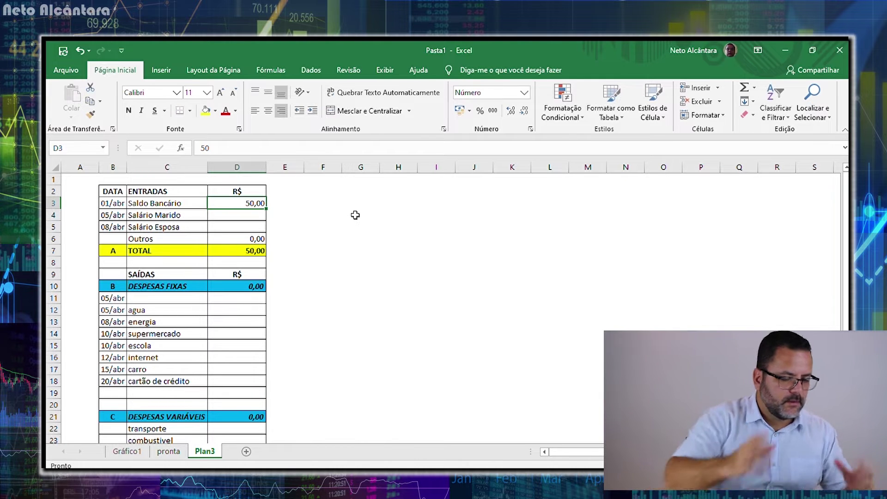
pyautogui.write('50')
pyautogui.press('Return')
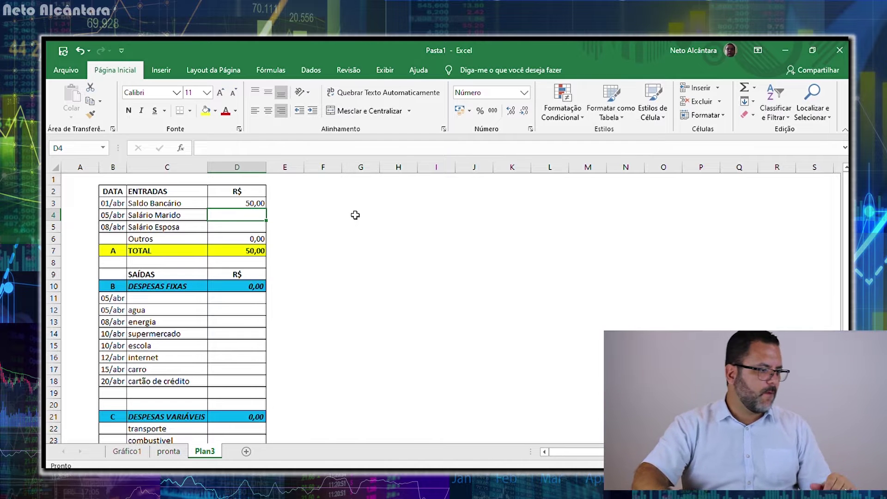
# Enter the income amounts 2000 for Salário Marido and 1800 for Salário Esposa.
pyautogui.write('2000')
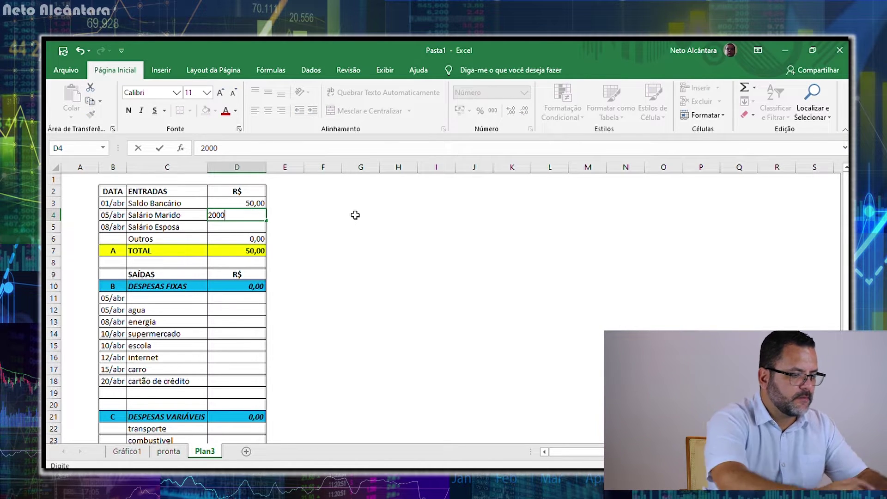
pyautogui.press('Return')
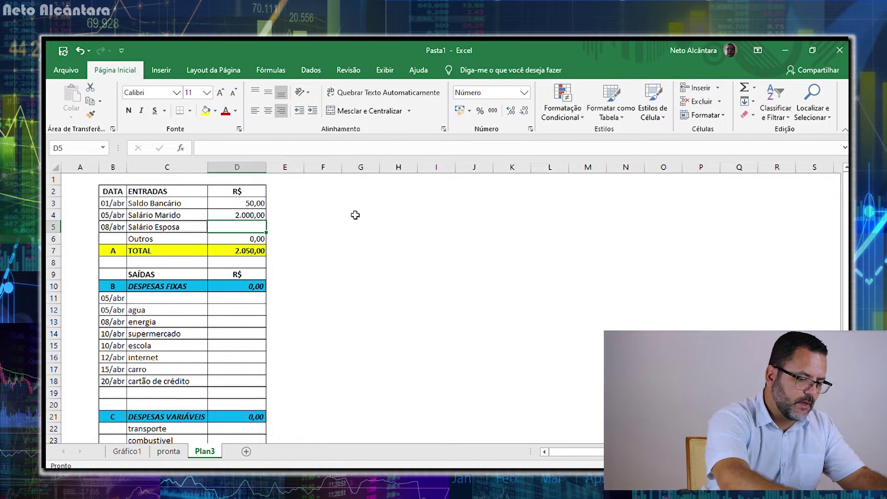
pyautogui.write('1800')
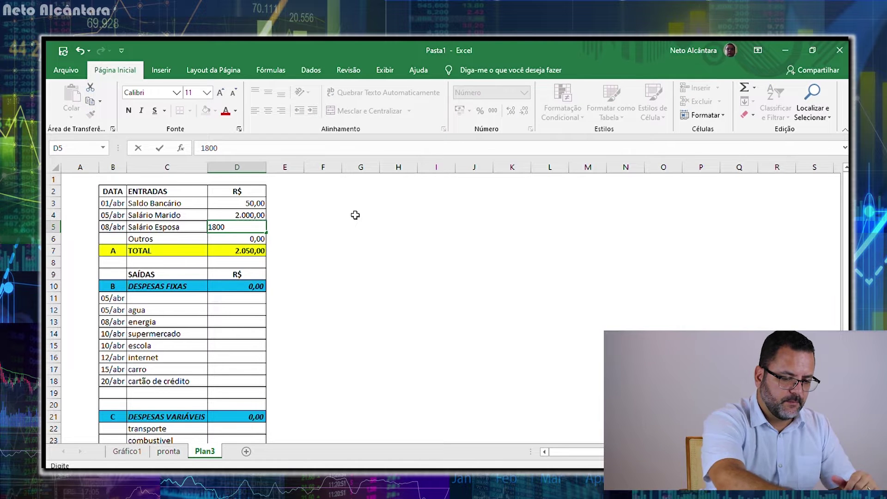
pyautogui.press('Return')
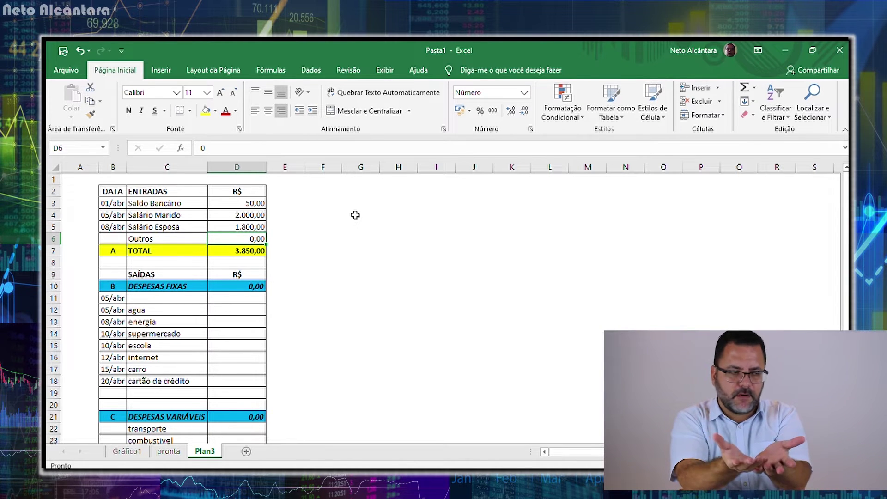
# Reapply AutoSum over D3:D6 to the income TOTAL in D7 and check its formula.
pyautogui.click(245, 251)
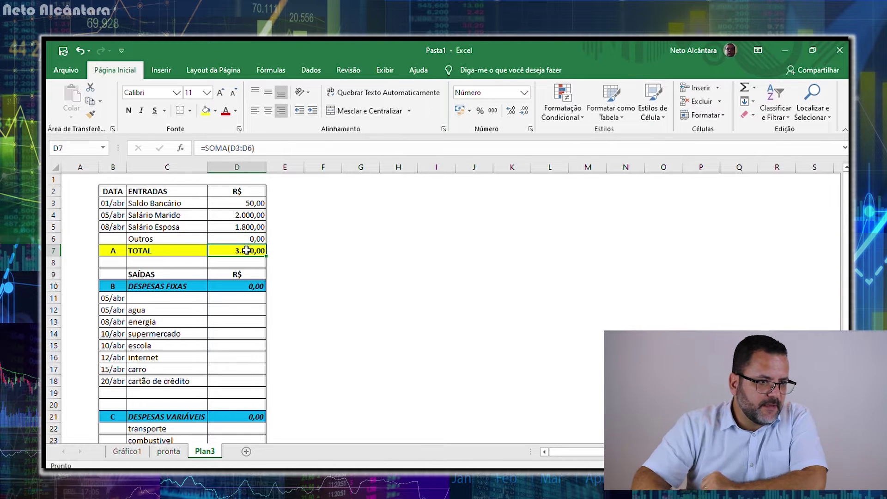
pyautogui.click(744, 87)
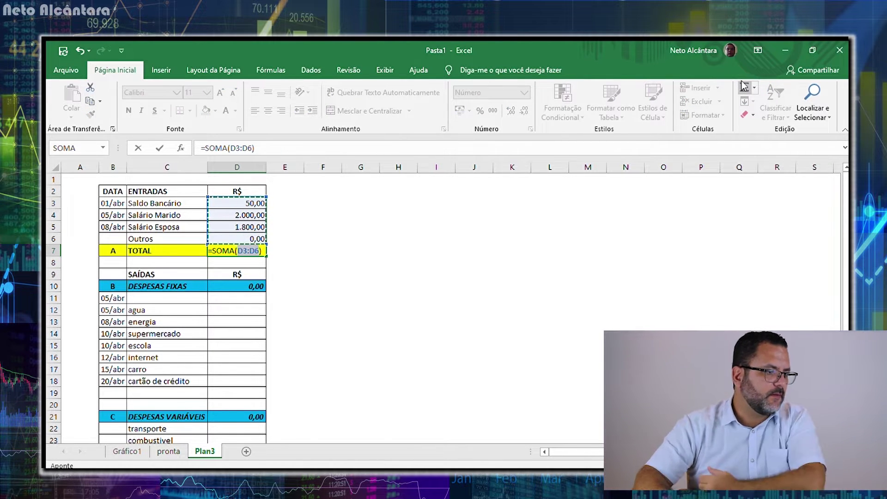
pyautogui.press('Return')
pyautogui.click(245, 250)
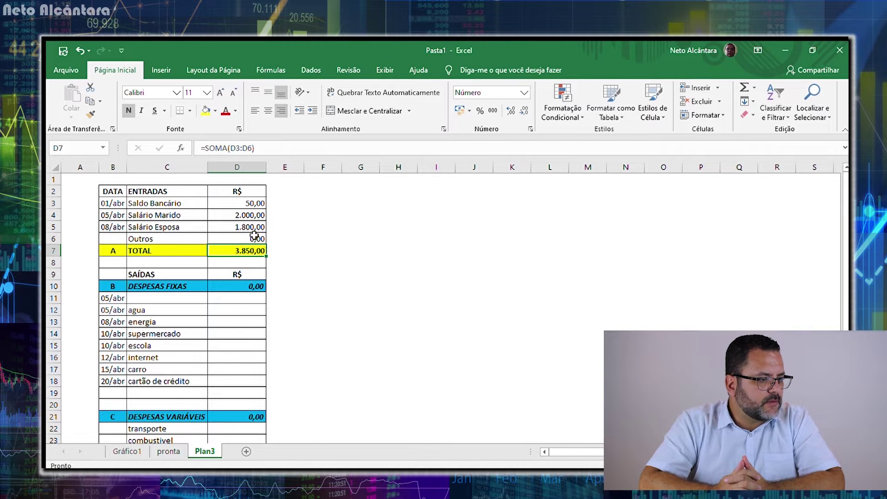
pyautogui.click(285, 148)
pyautogui.press('Return')
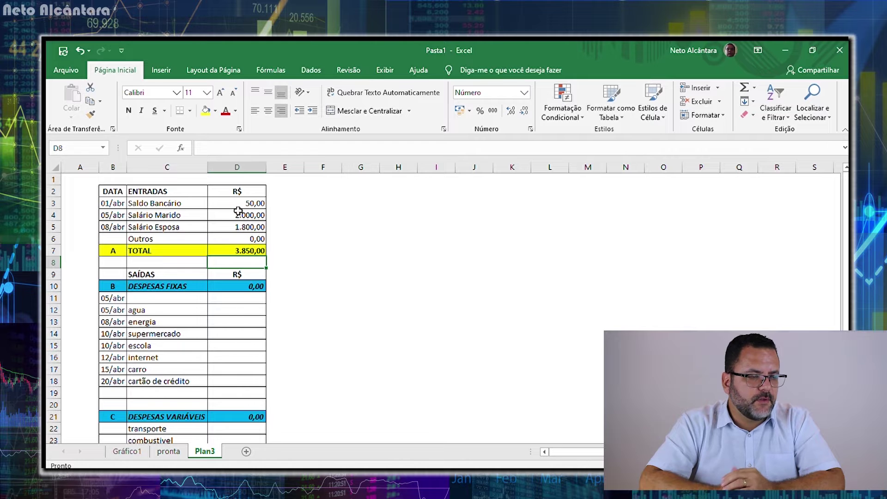
pyautogui.click(237, 252)
# Review the blank first row and agua row under DESPESAS FIXAS, along with the Saldo Bancário amount.
pyautogui.scroll(-2, 295, 264)
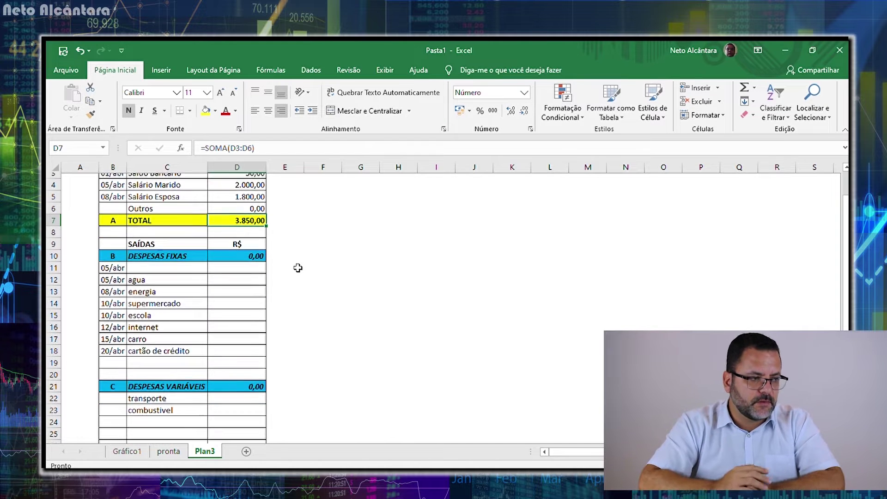
pyautogui.click(153, 228)
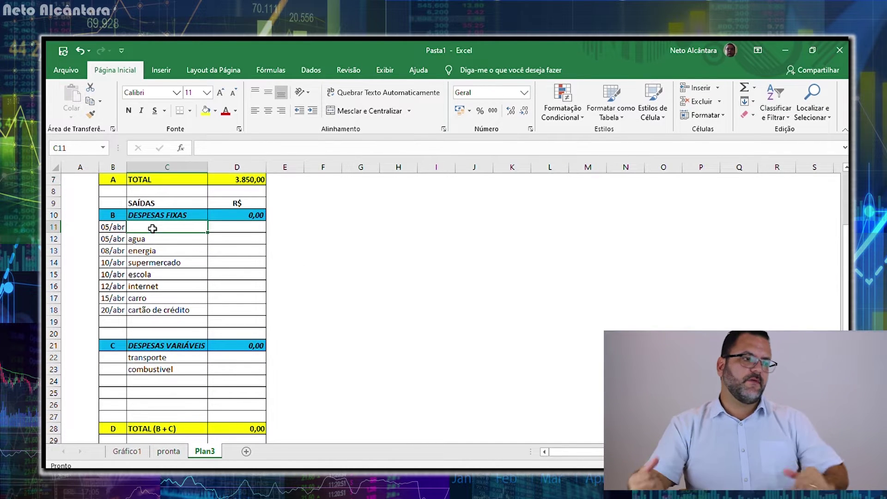
pyautogui.scroll(2, 282, 232)
pyautogui.click(249, 204)
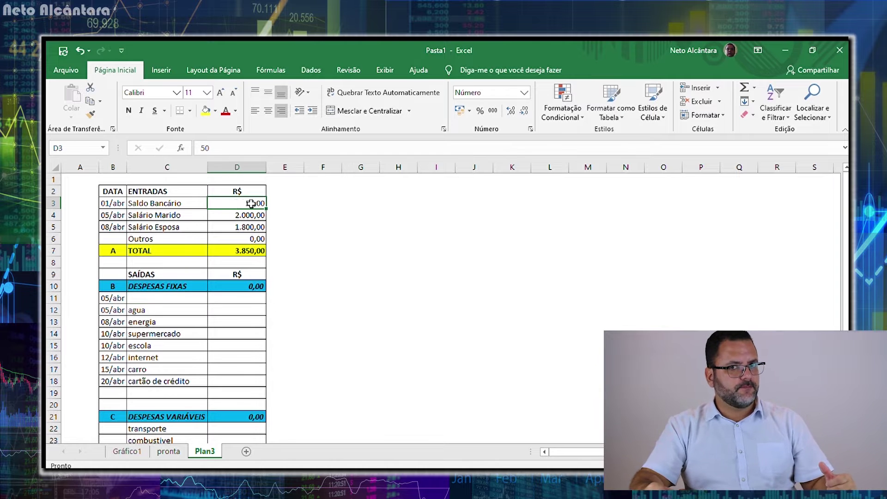
pyautogui.scroll(-3, 323, 257)
pyautogui.scroll(1, 312, 257)
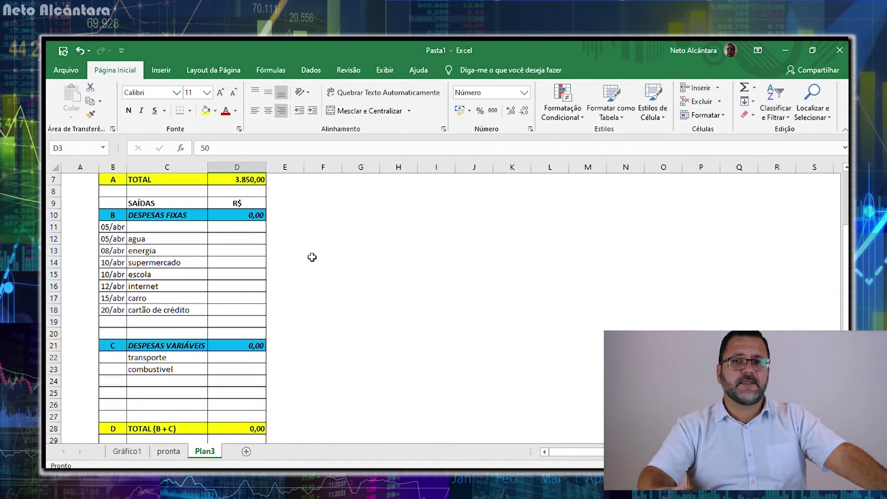
pyautogui.click(182, 230)
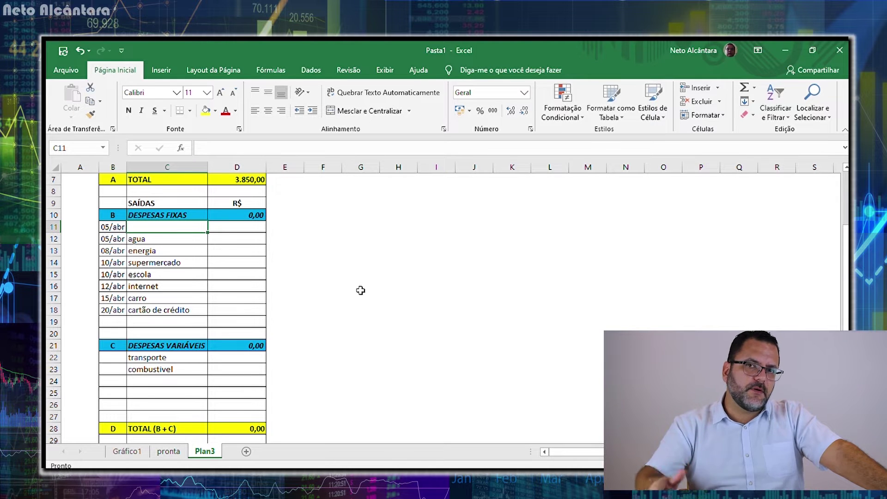
pyautogui.click(171, 240)
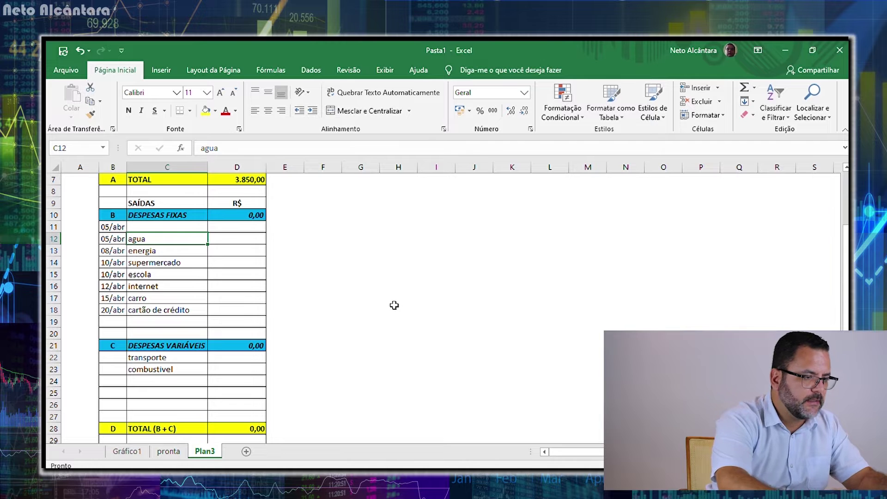
# Enter the fixed-expense amounts 130 for agua and 150 for energia.
pyautogui.click(228, 240)
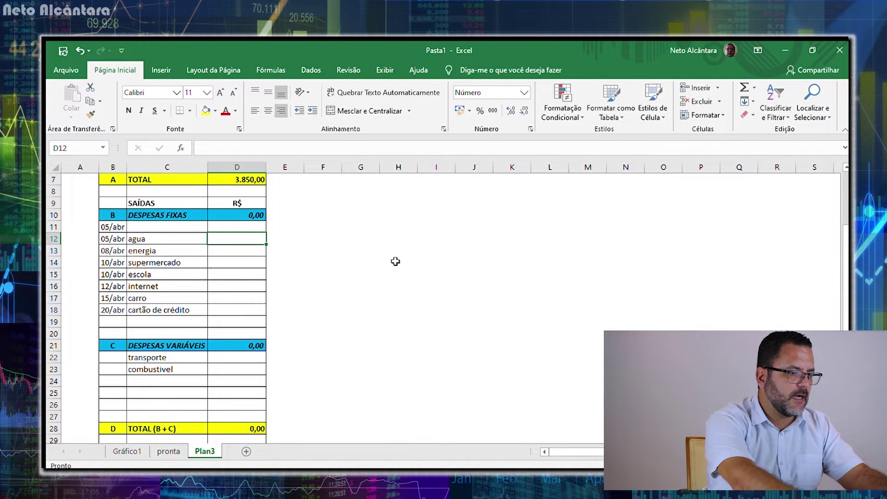
pyautogui.write('130')
pyautogui.press('Return')
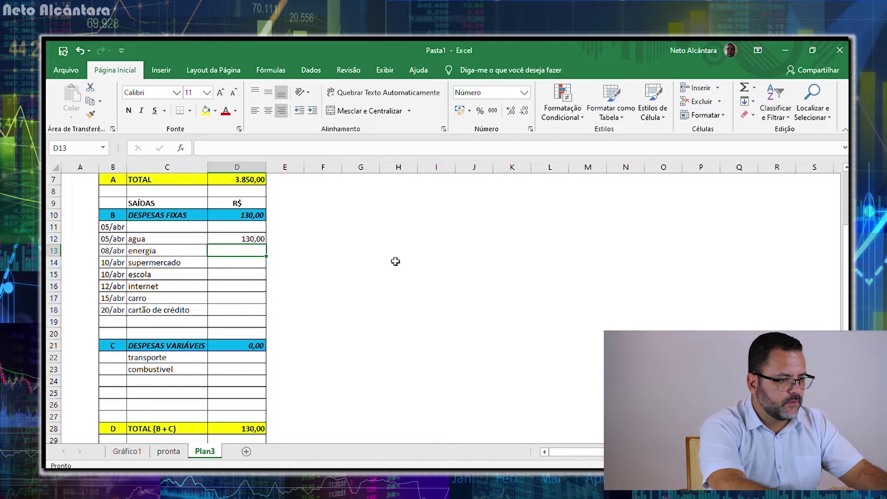
pyautogui.write('150')
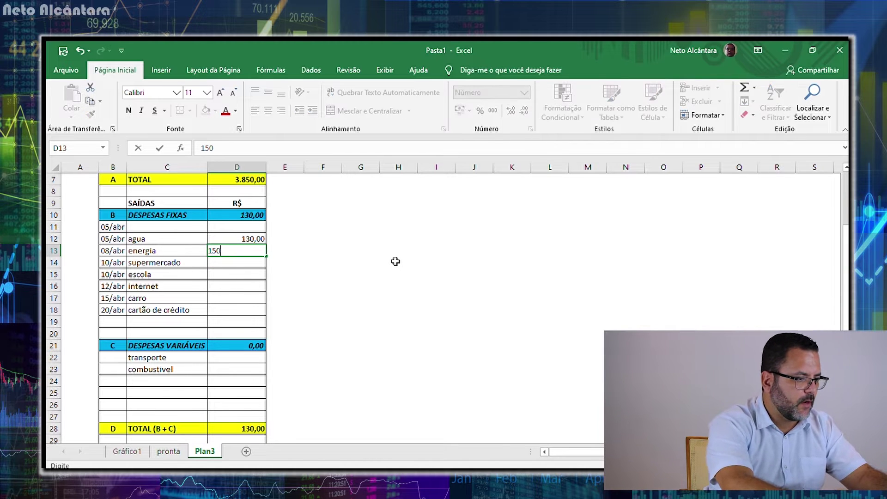
pyautogui.press('Return')
# Confirm the energia amount and enter 200 for escola in the fixed expenses.
pyautogui.press('Return')
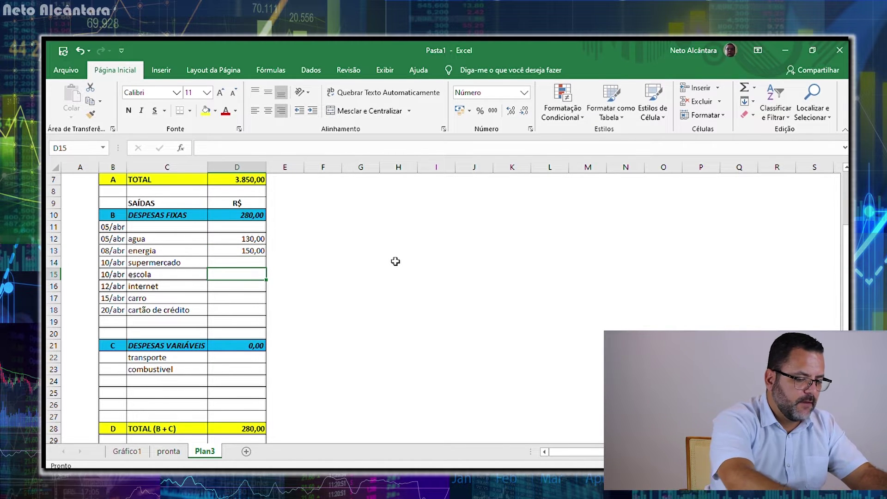
pyautogui.write('200')
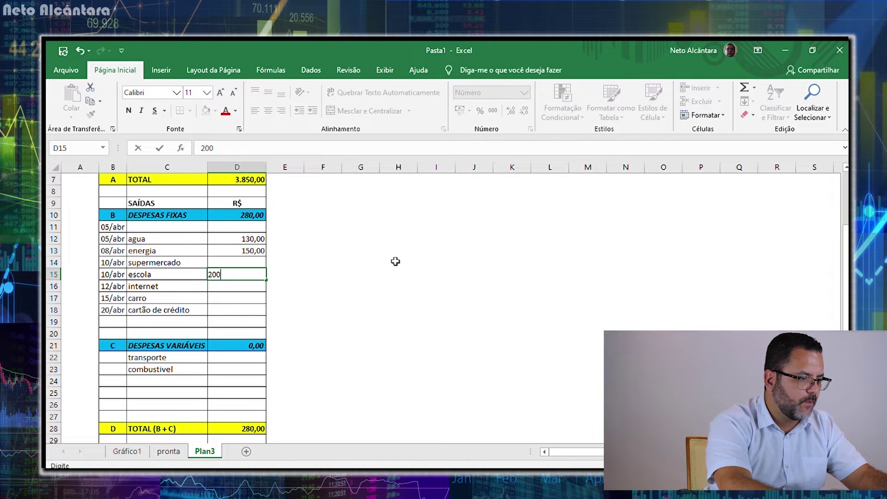
pyautogui.press('Return')
# Try 500 and 750 as the supermercado amount in D14.
pyautogui.press('Up')
pyautogui.press('Up')
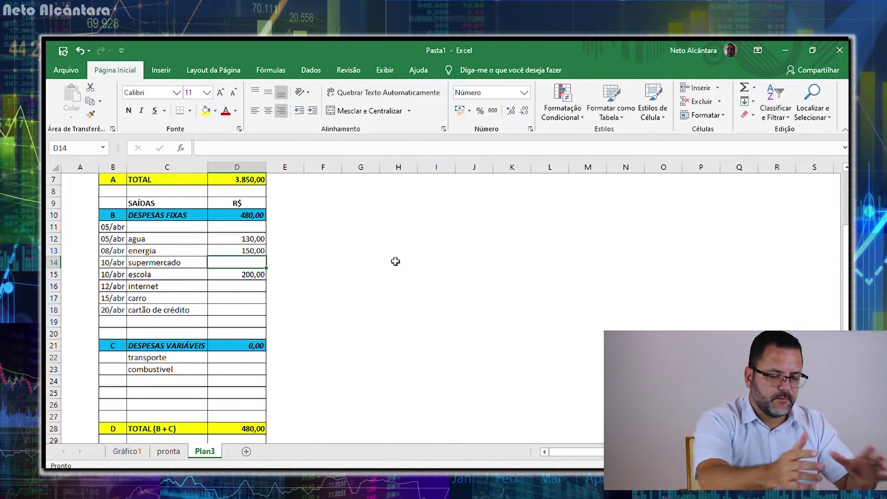
pyautogui.write('500')
pyautogui.press('Return')
pyautogui.press('Up')
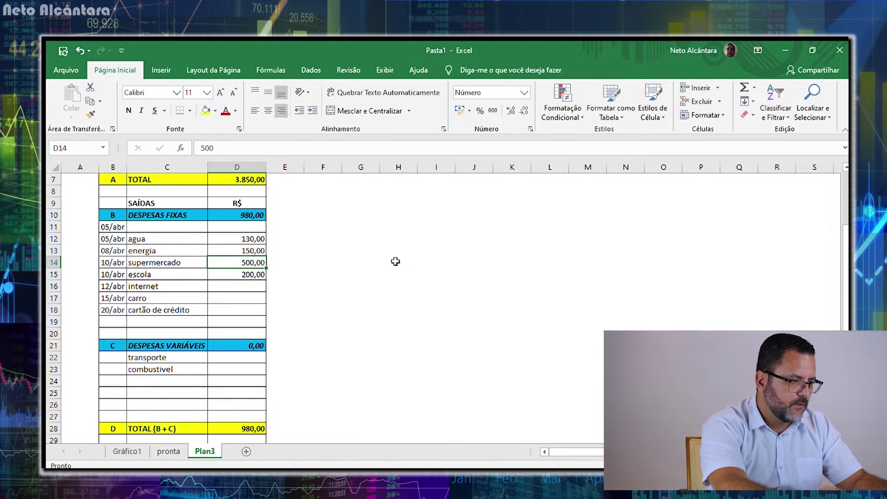
pyautogui.write('750')
pyautogui.press('Return')
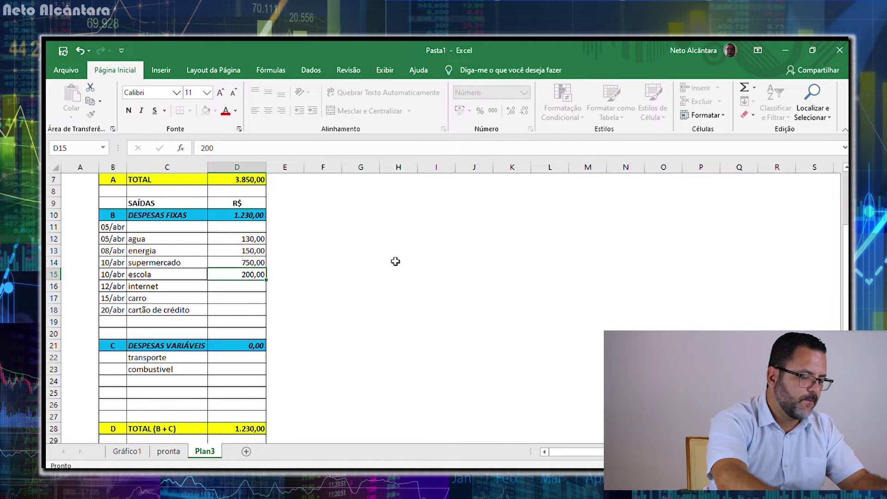
# Set the supermercado amount in D14 to 600.
pyautogui.press('Return')
pyautogui.press('Up')
pyautogui.press('Up')
pyautogui.write('600')
pyautogui.press('Return')
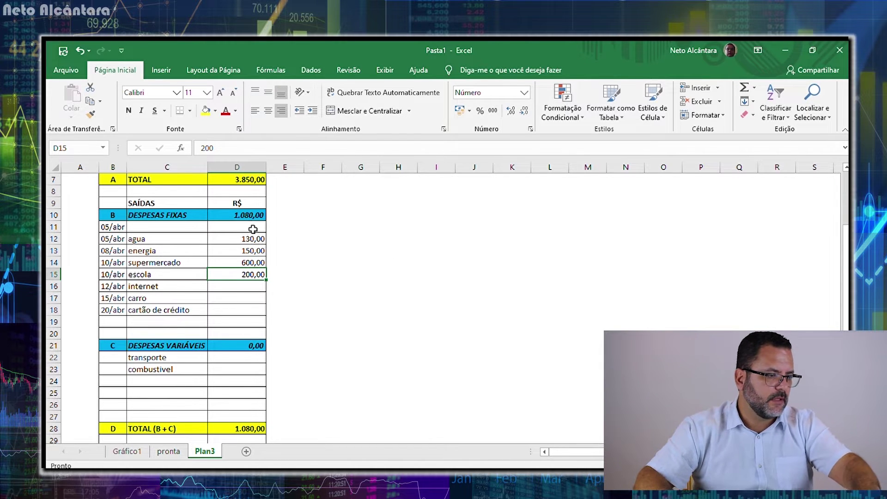
# Review the fixed-expense amounts in D12:D15 and the formula of the DESPESAS FIXAS total in D10.
pyautogui.moveTo(254, 240); pyautogui.dragTo(254, 274)
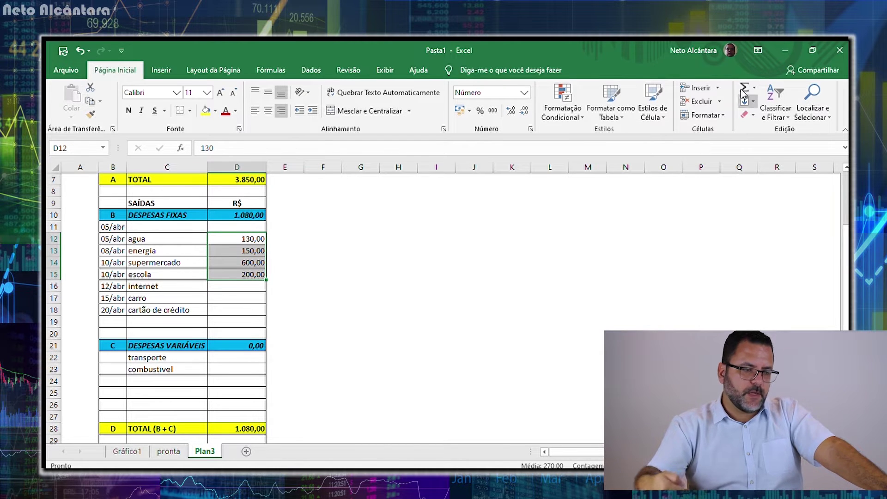
pyautogui.click(247, 216)
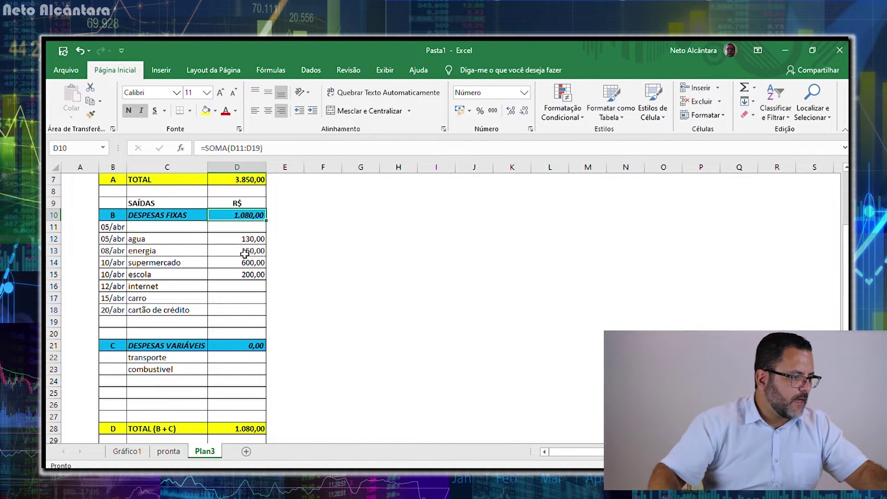
pyautogui.click(241, 287)
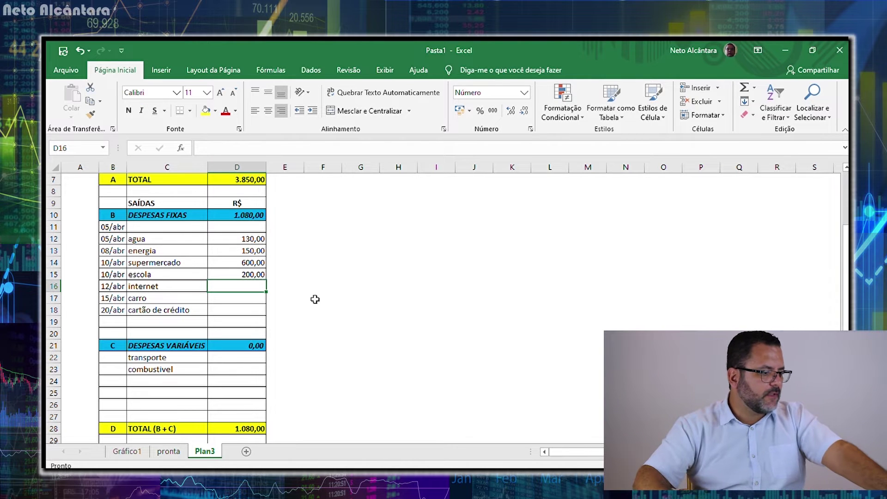
# Consult the first fixed expense on the pronta sheet and label the blank row C11 of Plan3 as Dízimos.
pyautogui.click(163, 448)
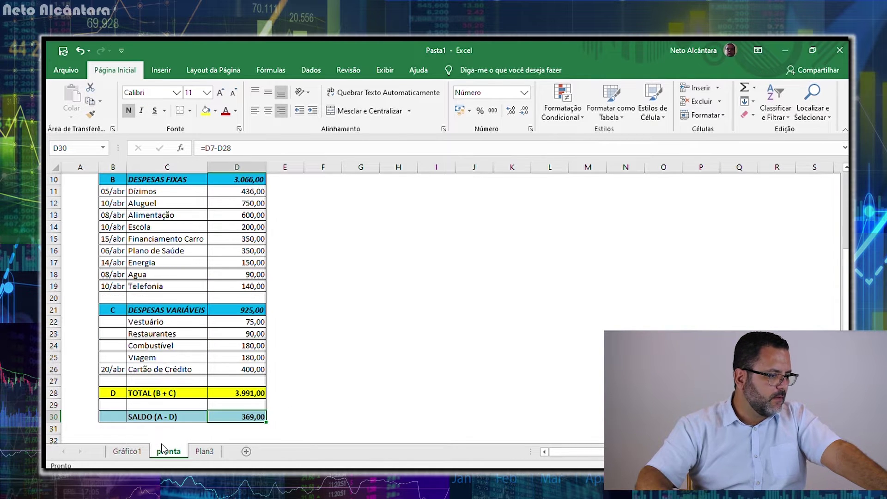
pyautogui.click(151, 190)
pyautogui.click(203, 451)
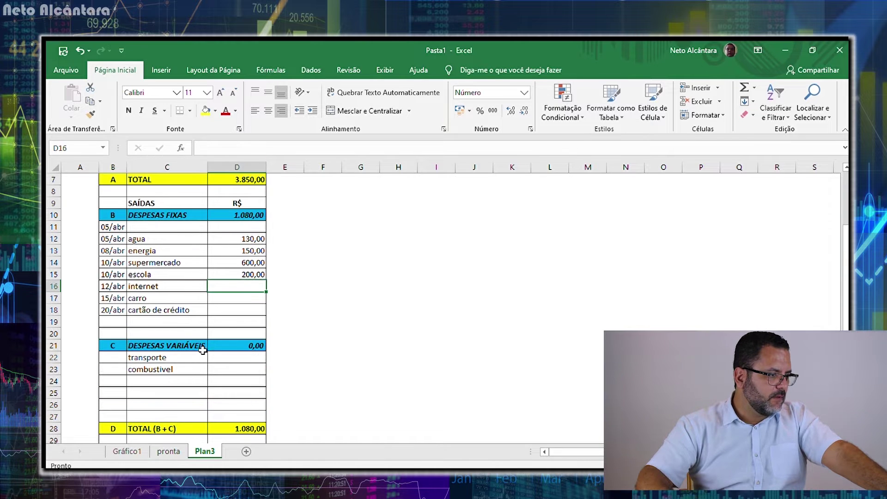
pyautogui.click(157, 227)
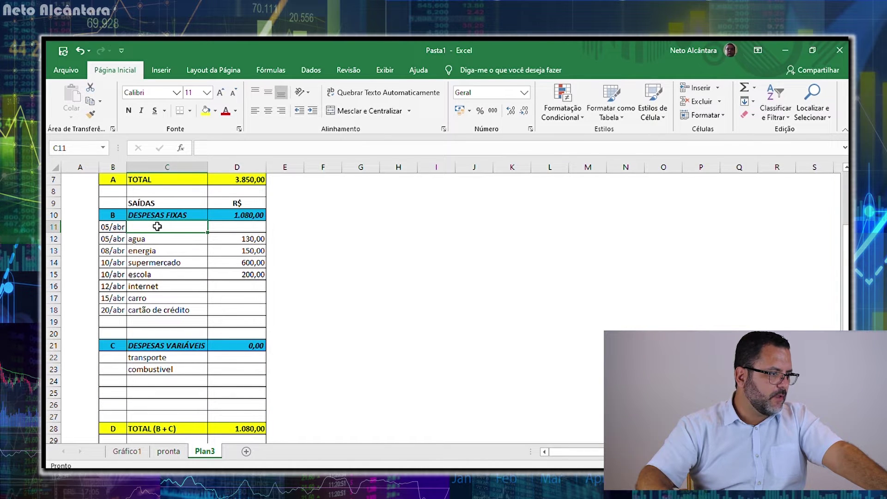
pyautogui.write('Dízimos')
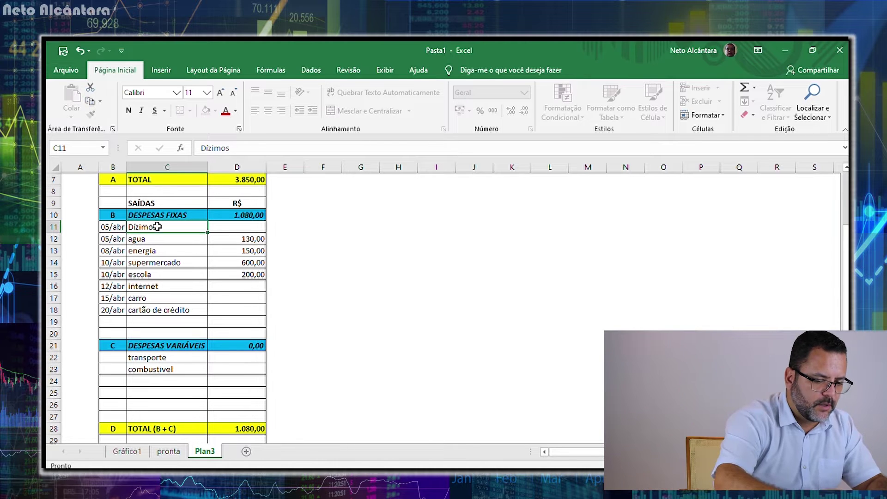
pyautogui.press('Tab')
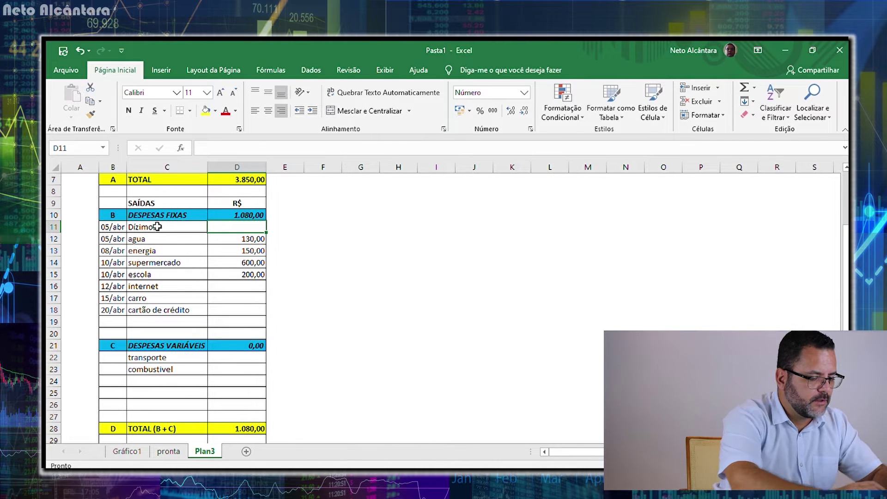
# Calculate Dízimos in D11 as 10% of the income total without the bank balance, using =(D7-D3)*0,10.
pyautogui.write('=(')
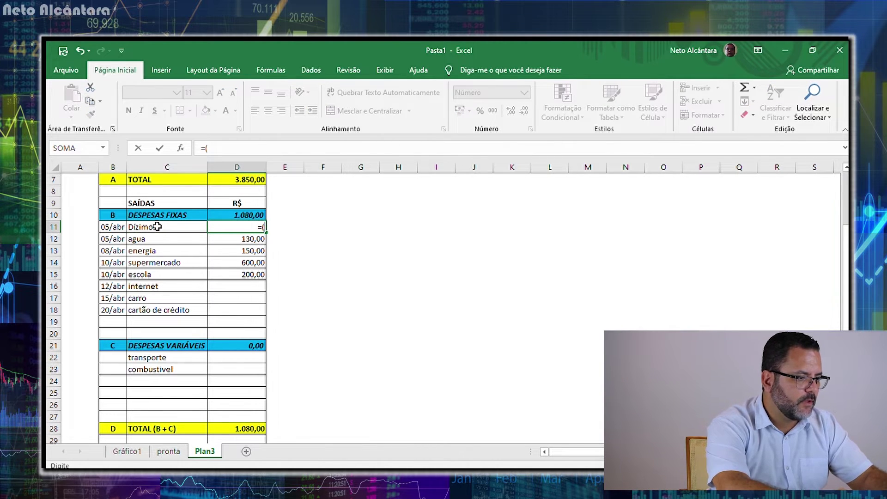
pyautogui.click(225, 180)
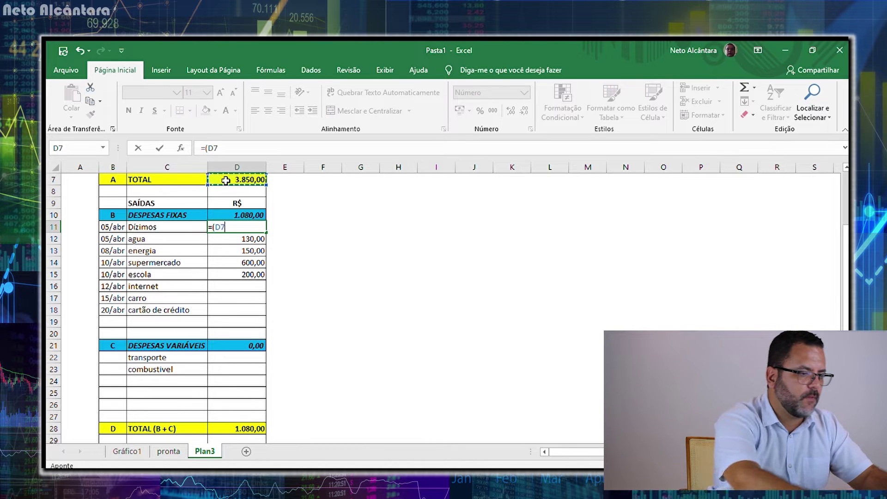
pyautogui.write('-')
pyautogui.scroll(2, 275, 240)
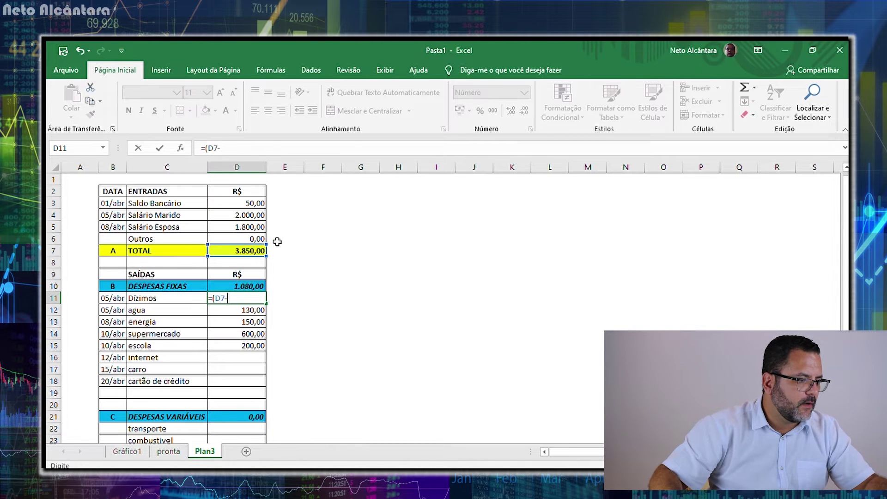
pyautogui.click(255, 202)
pyautogui.write(')*')
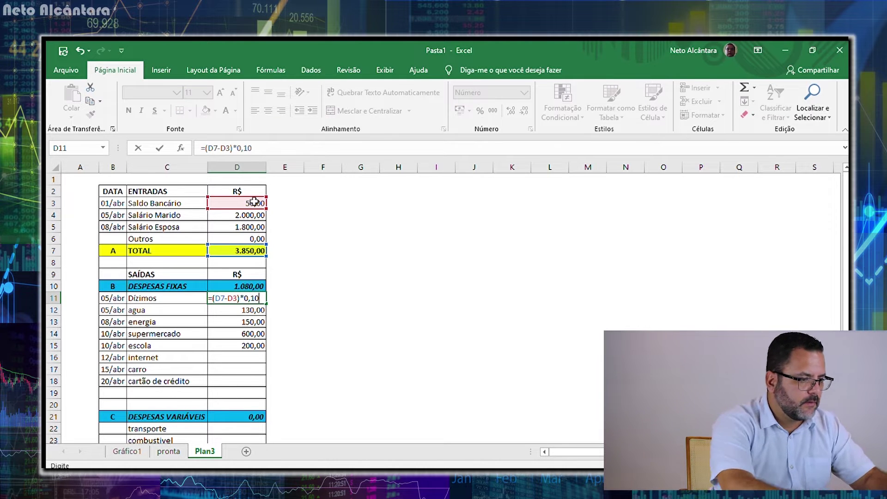
pyautogui.write('0,10')
pyautogui.hotkey('ctrl', 'Return')
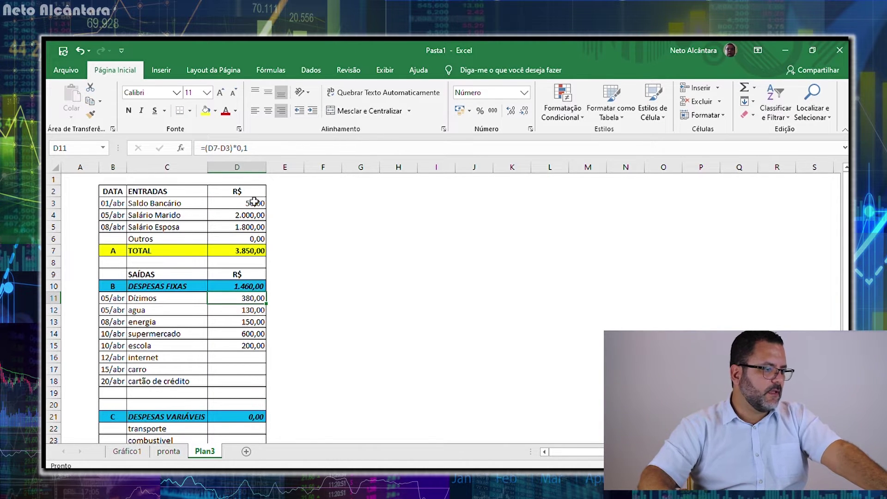
# Enter 150 as the internet amount in D16.
pyautogui.click(248, 310)
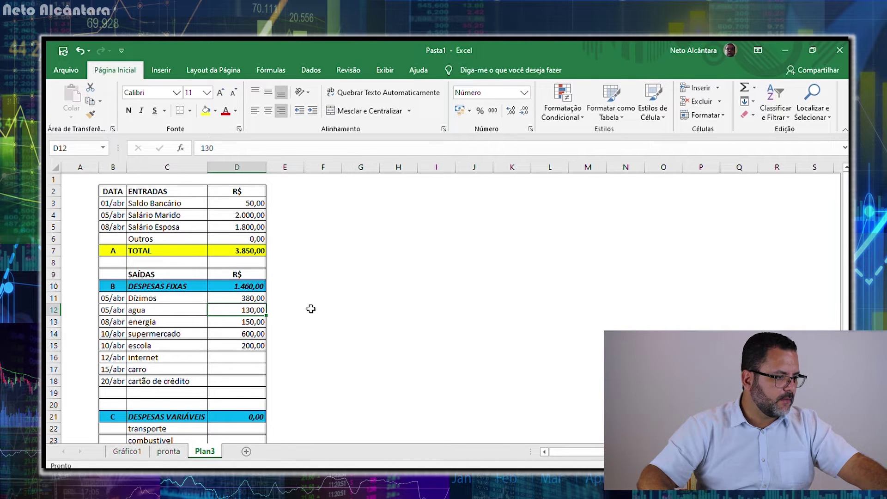
pyautogui.press('Down')
pyautogui.press('Down')
pyautogui.press('Down')
pyautogui.press('Down')
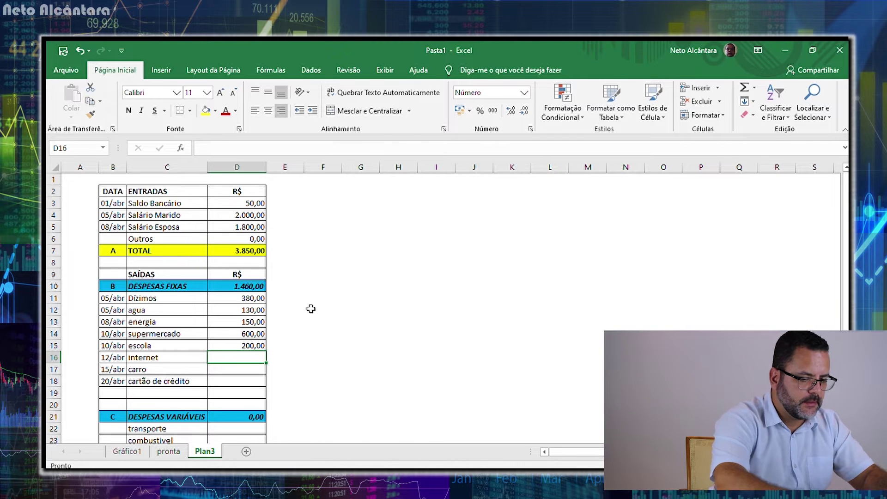
pyautogui.write('150')
pyautogui.press('Return')
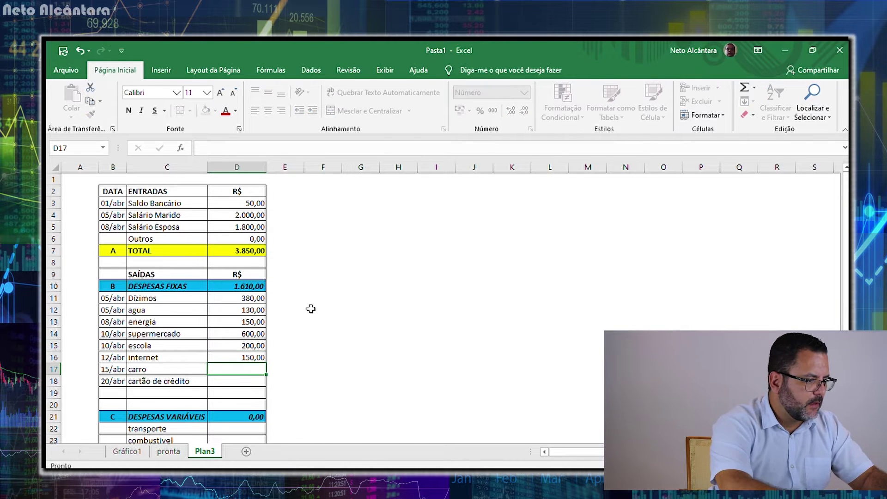
# Enter 350 as the cartão de crédito amount in D18, leaving the carro row blank.
pyautogui.press('Down')
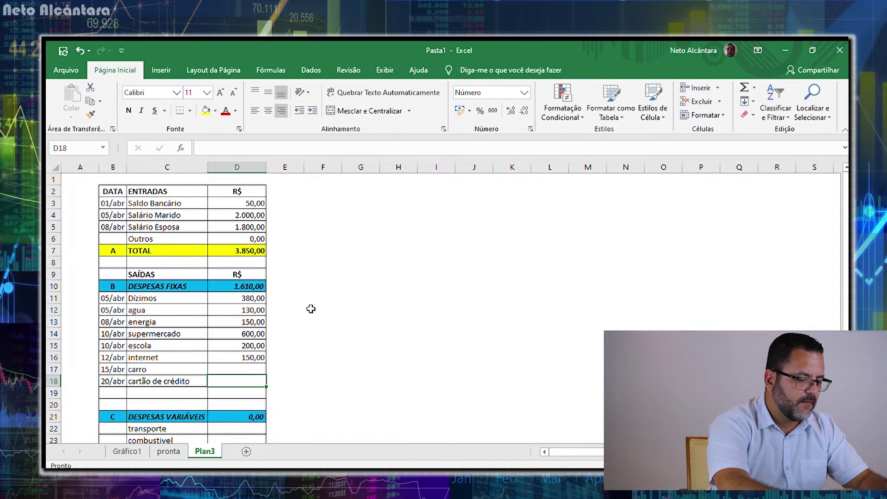
pyautogui.press('Left')
pyautogui.press('Left')
pyautogui.press('Right')
pyautogui.press('Right')
pyautogui.press('Up')
pyautogui.press('Up')
pyautogui.press('Down')
pyautogui.press('Down')
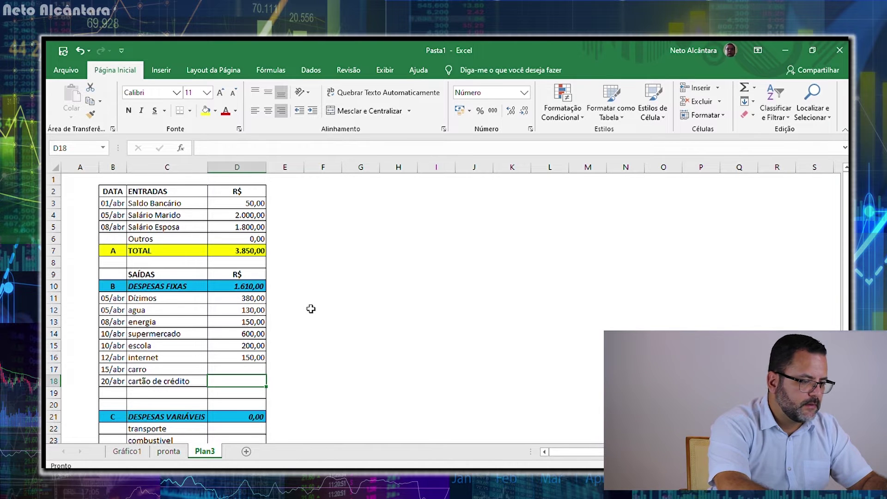
pyautogui.write('350')
pyautogui.press('Return')
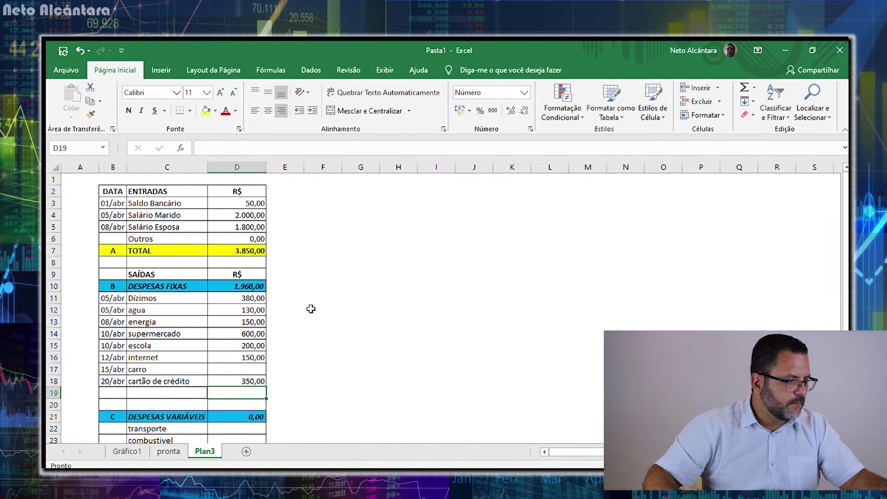
# Enter 500 as the carro amount in D17.
pyautogui.press('Up')
pyautogui.press('Up')
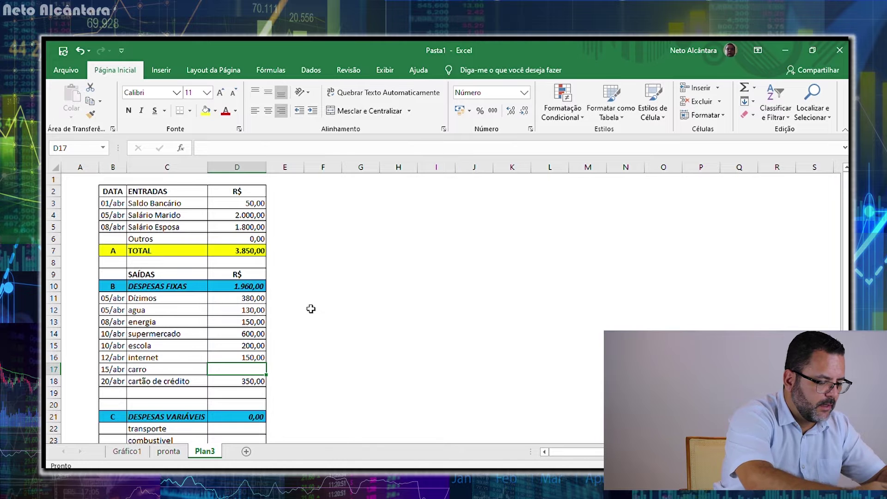
pyautogui.scroll(-3, 311, 319)
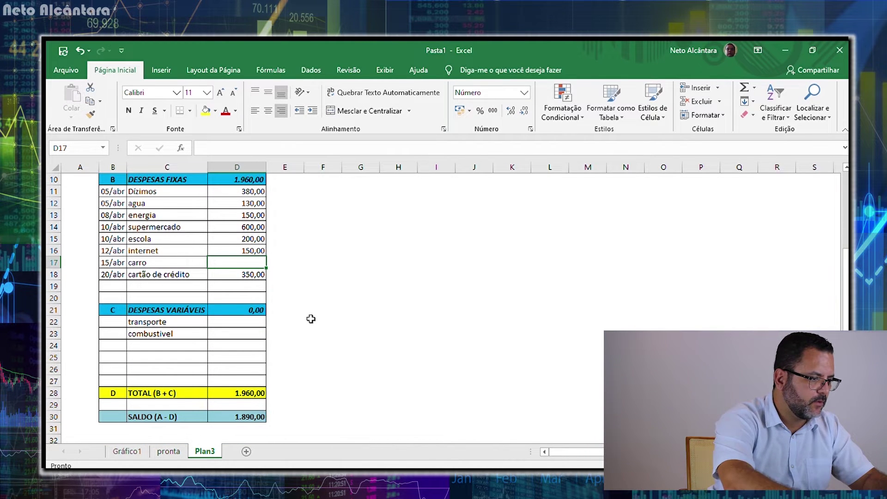
pyautogui.write('500')
pyautogui.press('Return')
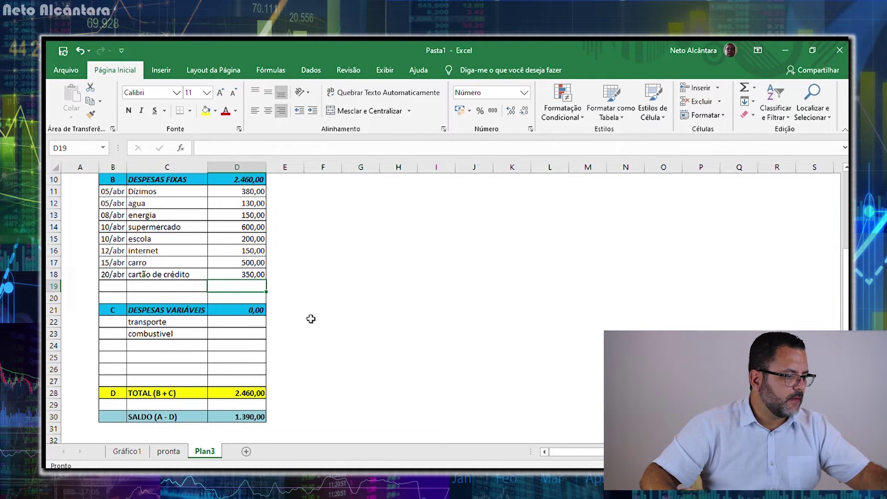
# Compare the DESPESAS VARIÁVEIS section of Plan3 with the variable expenses listed on the pronta sheet.
pyautogui.press('Down')
pyautogui.press('Down')
pyautogui.press('Down')
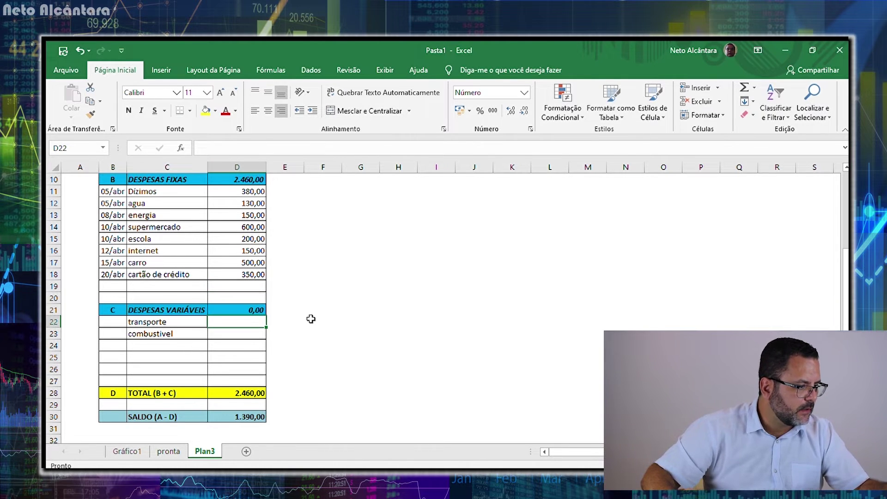
pyautogui.click(170, 451)
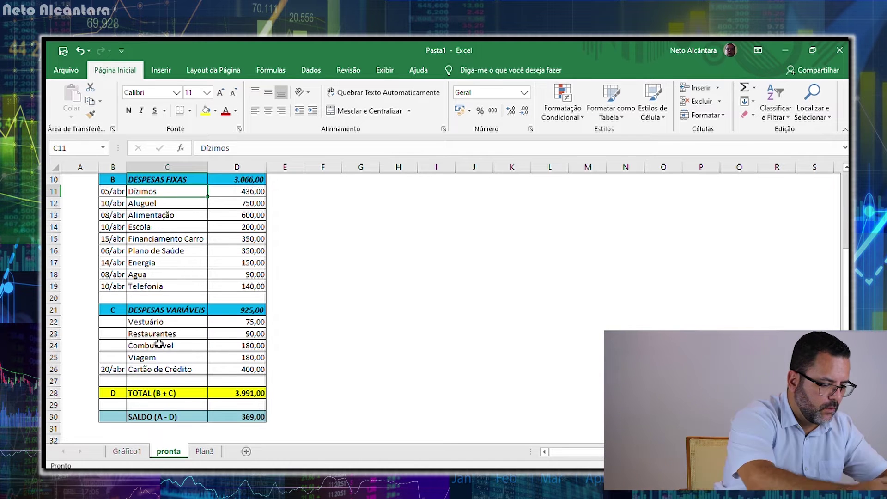
pyautogui.click(199, 451)
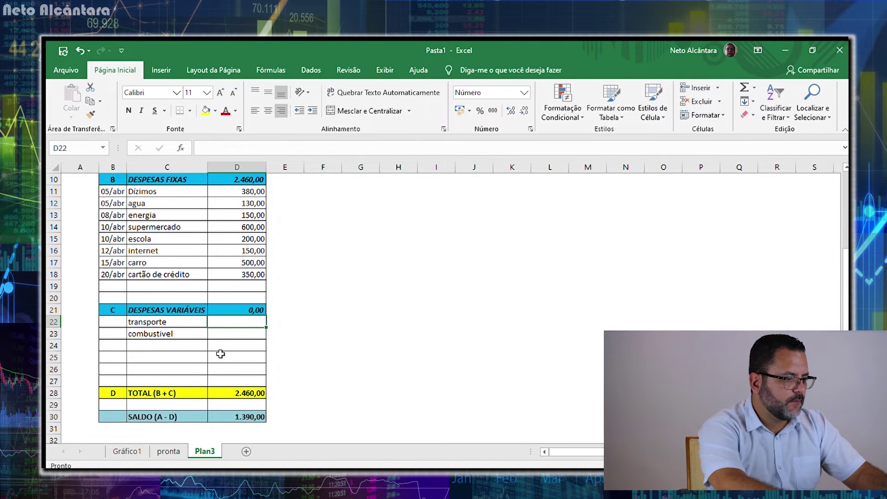
# Enter 400 for combustivel in D23, leaving the transporte amount blank.
pyautogui.click(230, 332)
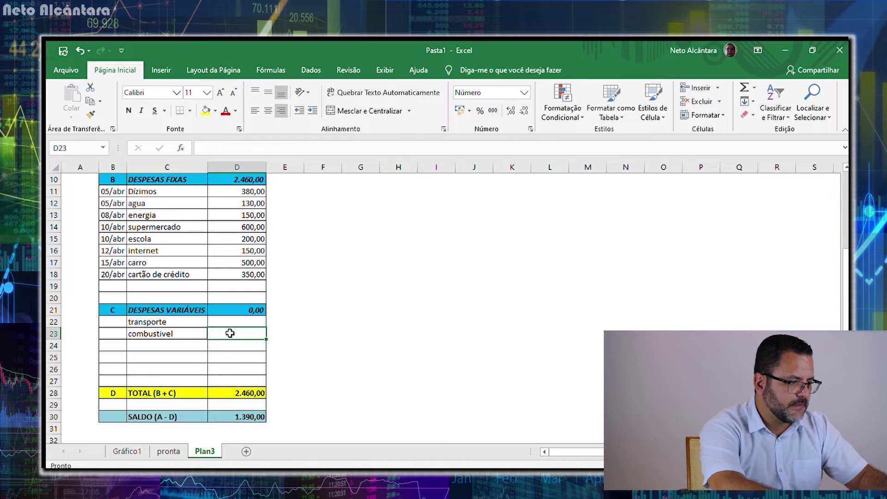
pyautogui.click(249, 320)
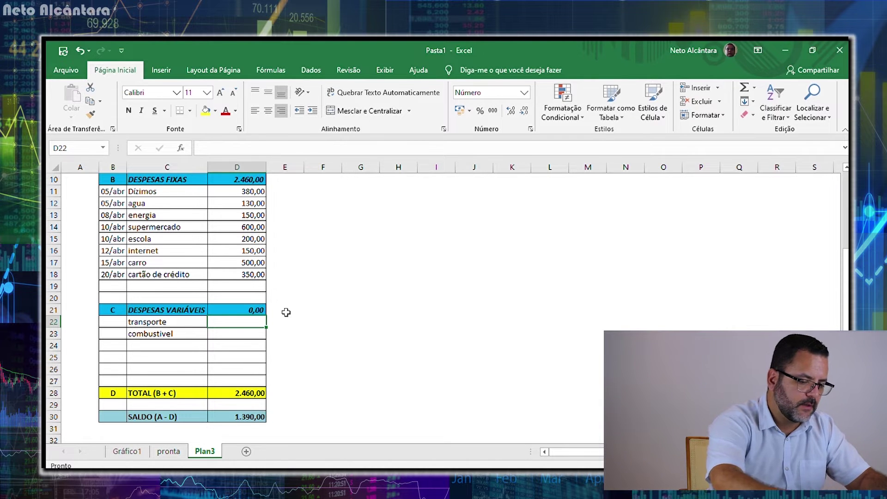
pyautogui.press('Down')
pyautogui.write('400')
pyautogui.press('Return')
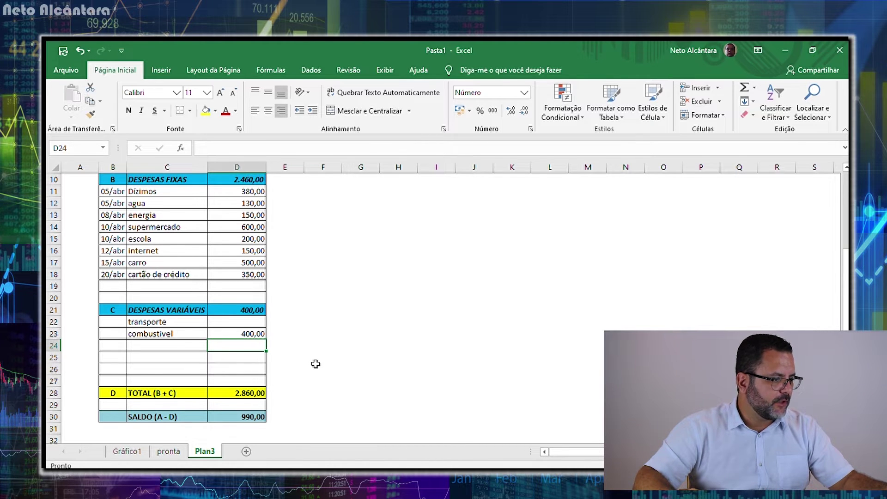
# Examine the totals for income, DESPESAS FIXAS and DESPESAS VARIÁVEIS, along with the TOTAL (B + C) and SALDO (A - D) rows.
pyautogui.scroll(3, 316, 363)
pyautogui.click(249, 250)
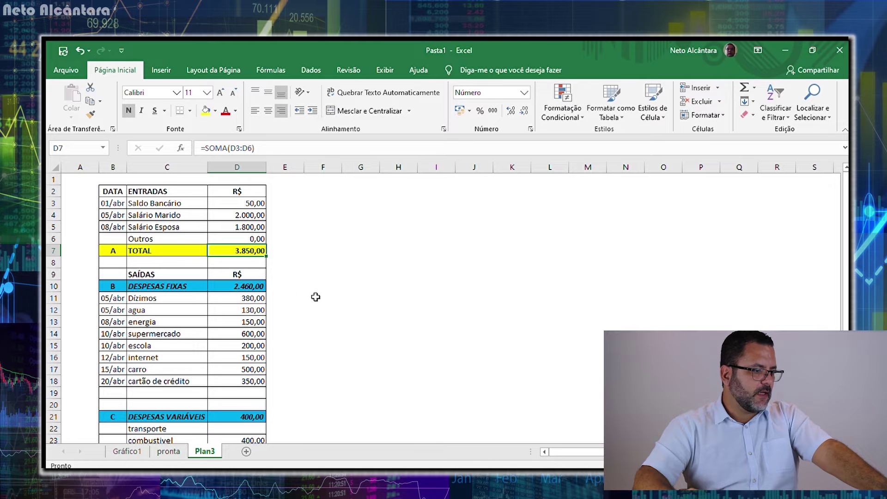
pyautogui.scroll(-3, 315, 329)
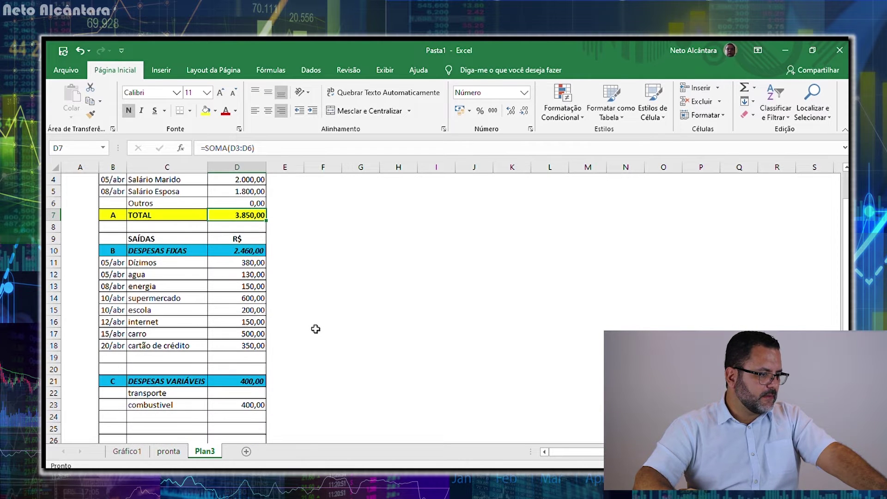
pyautogui.scroll(1, 315, 329)
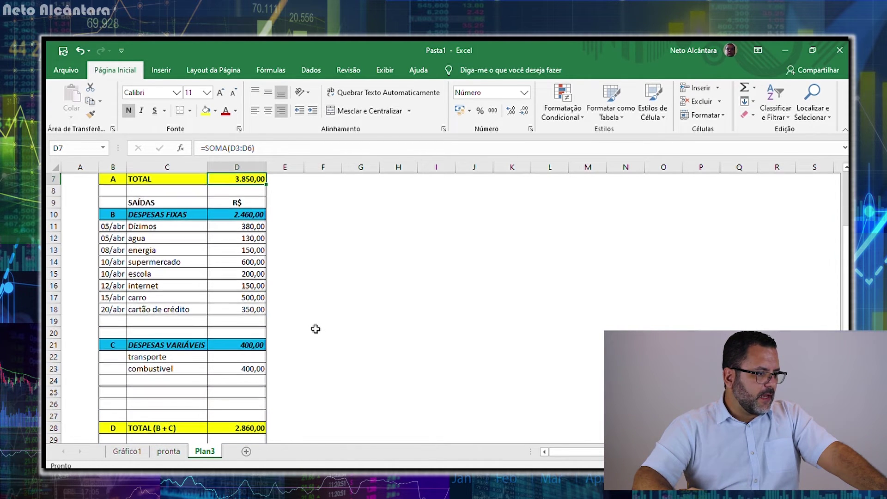
pyautogui.click(240, 215)
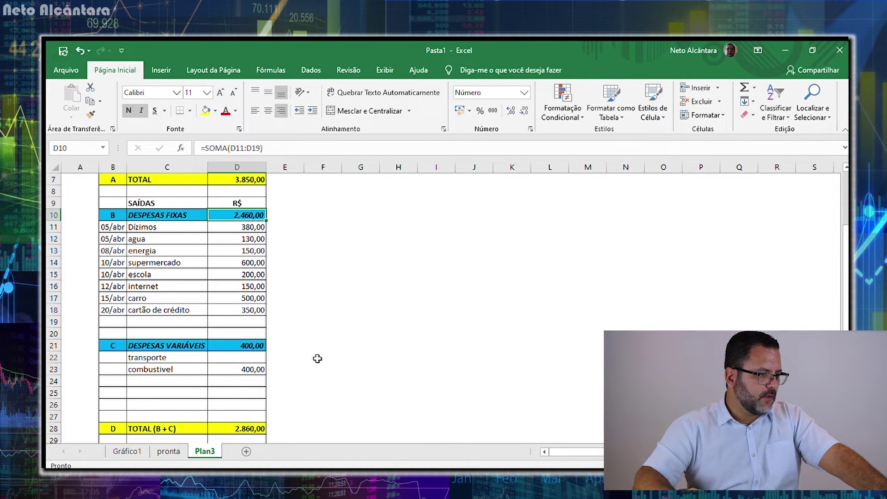
pyautogui.scroll(-1, 317, 359)
pyautogui.scroll(-1, 318, 360)
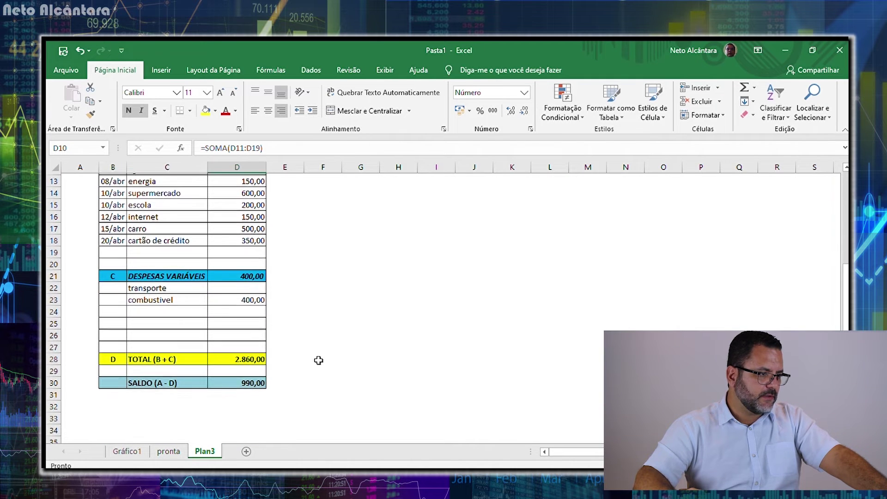
pyautogui.scroll(2, 317, 359)
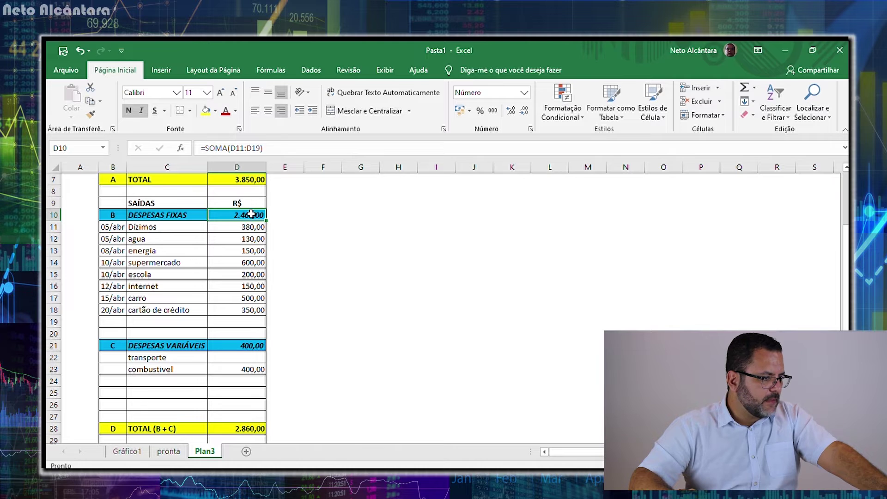
# Change the cartão de crédito amount in D18 to 310, and replace that with 300.
pyautogui.click(253, 310)
pyautogui.write('310')
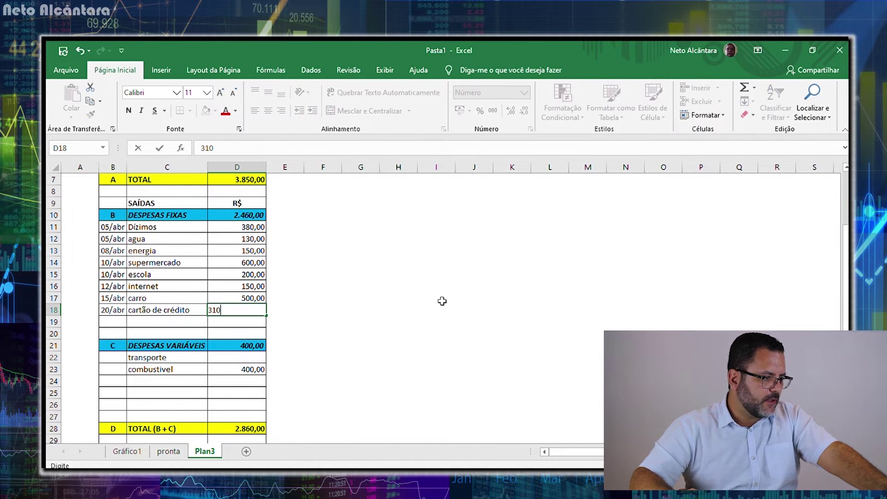
pyautogui.press('Return')
pyautogui.press('Up')
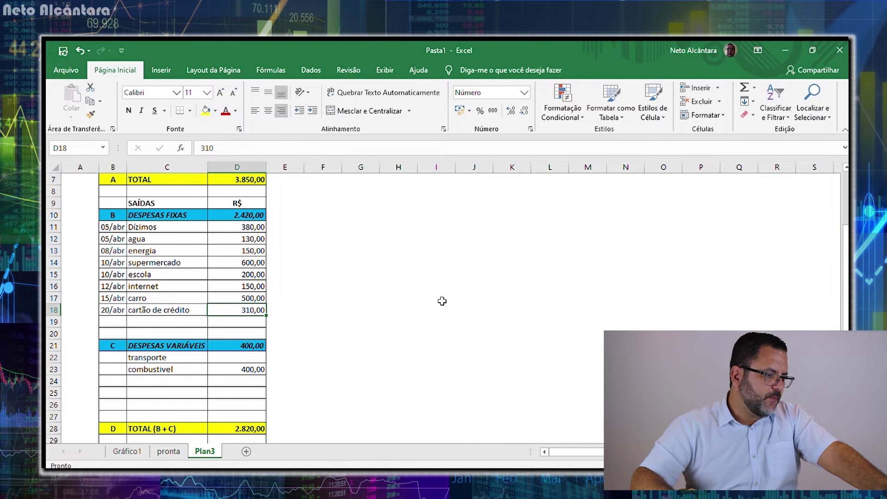
pyautogui.write('300')
pyautogui.press('Return')
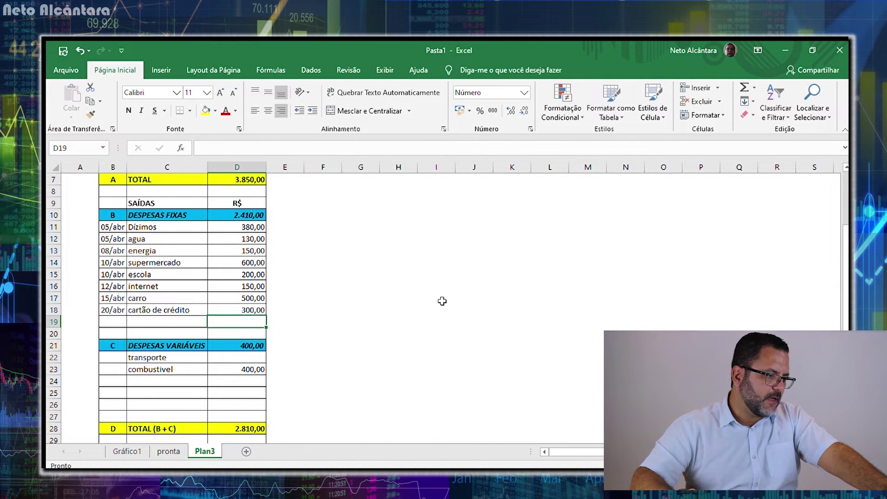
# Enter 350 as the transporte amount in D22, keeping the combustivel amount as it is.
pyautogui.click(246, 369)
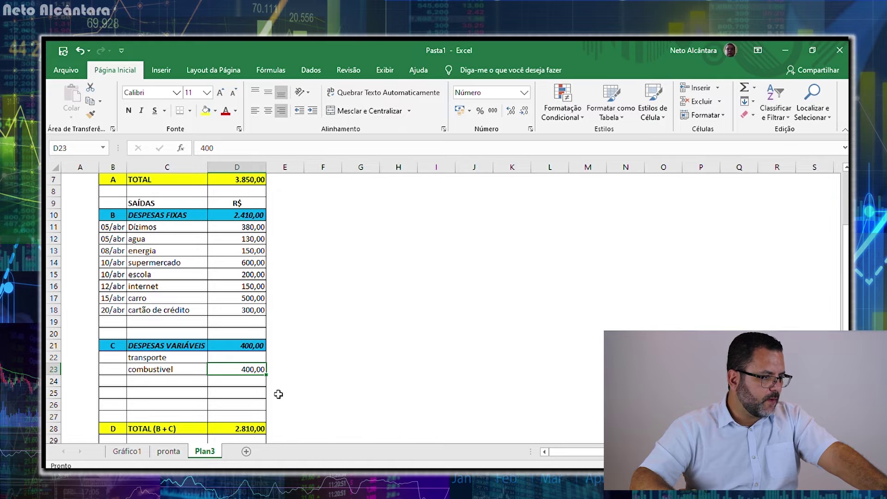
pyautogui.scroll(-1, 300, 390)
pyautogui.scroll(1, 301, 390)
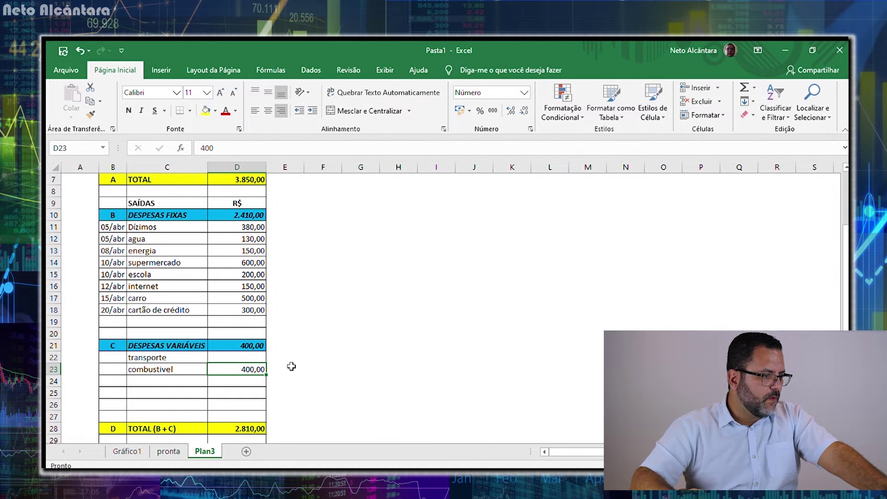
pyautogui.click(251, 356)
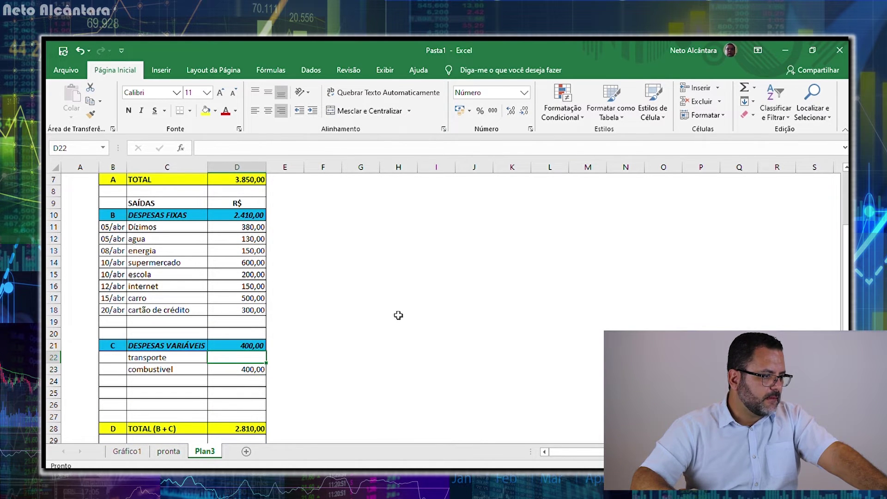
pyautogui.write('350')
pyautogui.press('Return')
# Increase the font size of the SALDO (A - D) label and amount in C30:D30 to 12.
pyautogui.scroll(1, 383, 359)
pyautogui.scroll(-2, 289, 407)
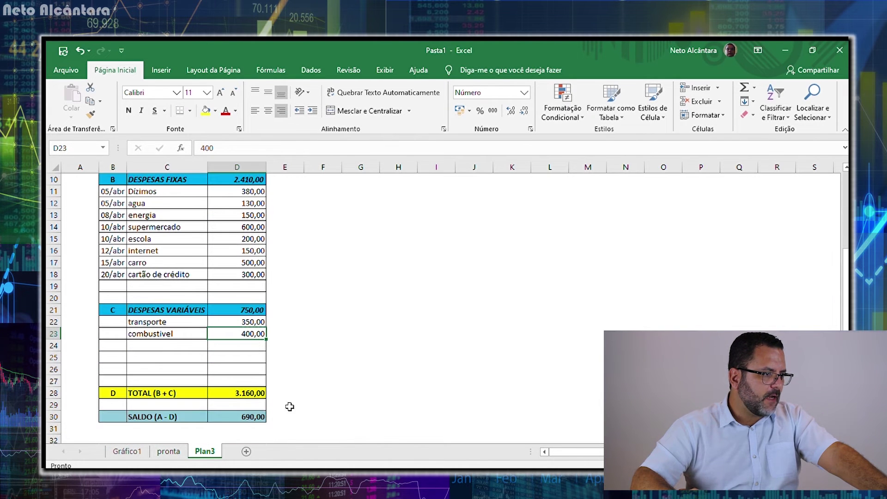
pyautogui.click(248, 394)
pyautogui.moveTo(249, 417); pyautogui.dragTo(167, 418)
pyautogui.click(221, 92)
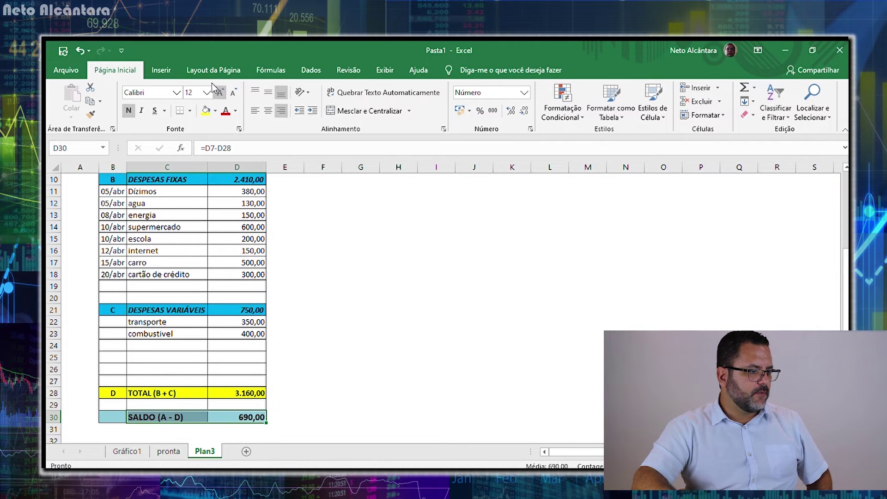
# Increase the font size of the ENTRADAS total amount in D7 to 12.
pyautogui.scroll(3, 284, 314)
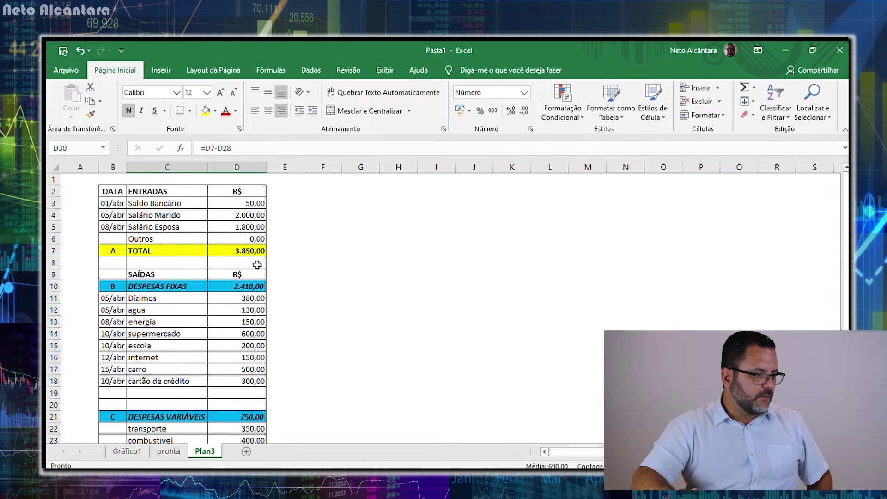
pyautogui.click(248, 251)
pyautogui.click(224, 92)
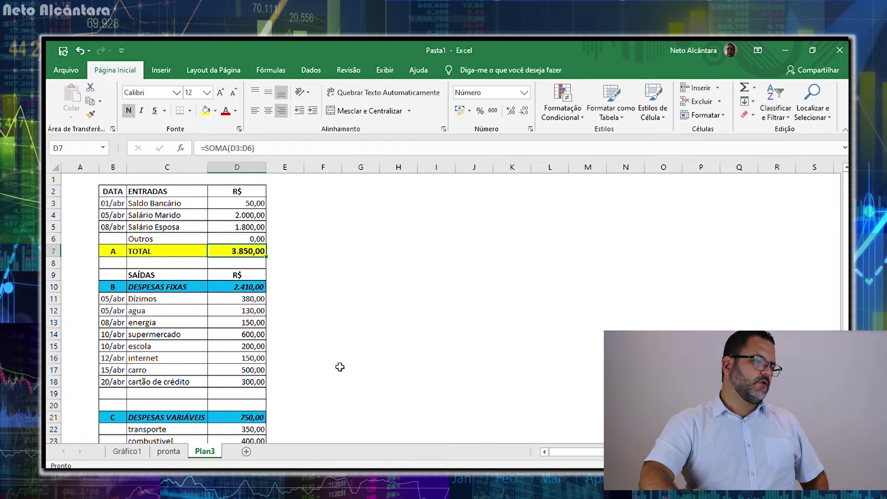
# Try underlining the SALDO (A - D) label and amount in C30:D30, and remove the underline.
pyautogui.scroll(-3, 340, 363)
pyautogui.click(251, 415)
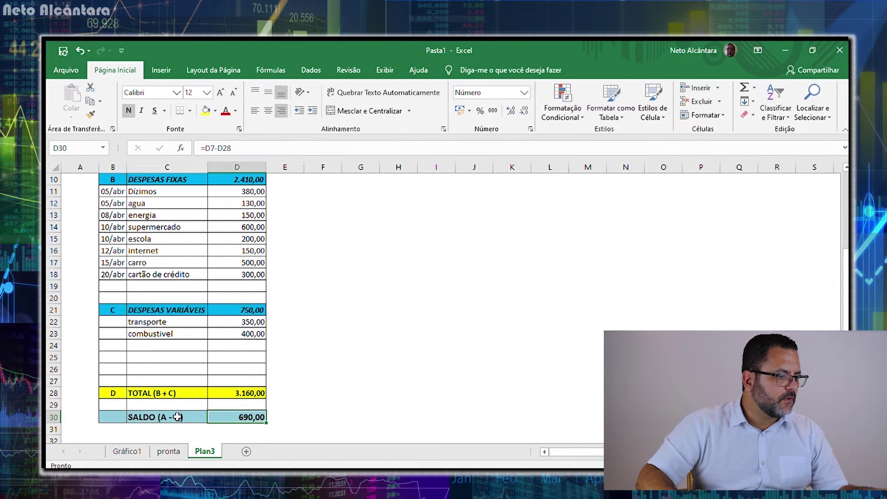
pyautogui.moveTo(188, 416); pyautogui.dragTo(234, 416)
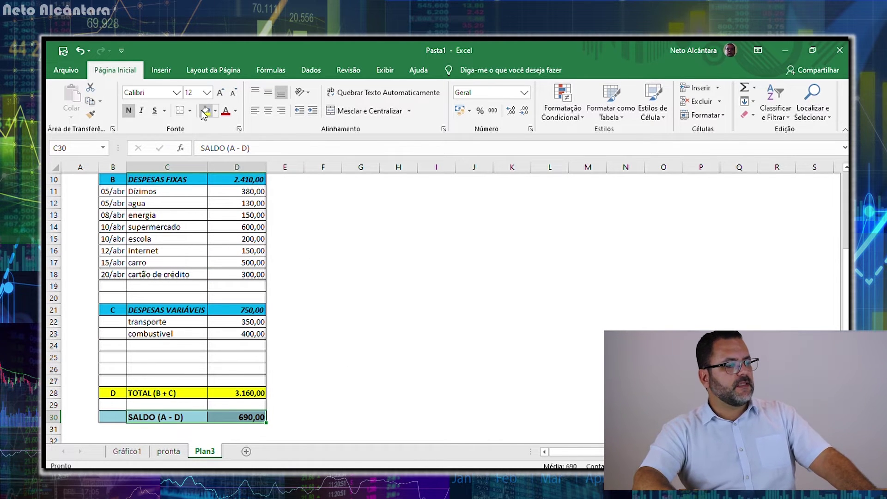
pyautogui.click(151, 111)
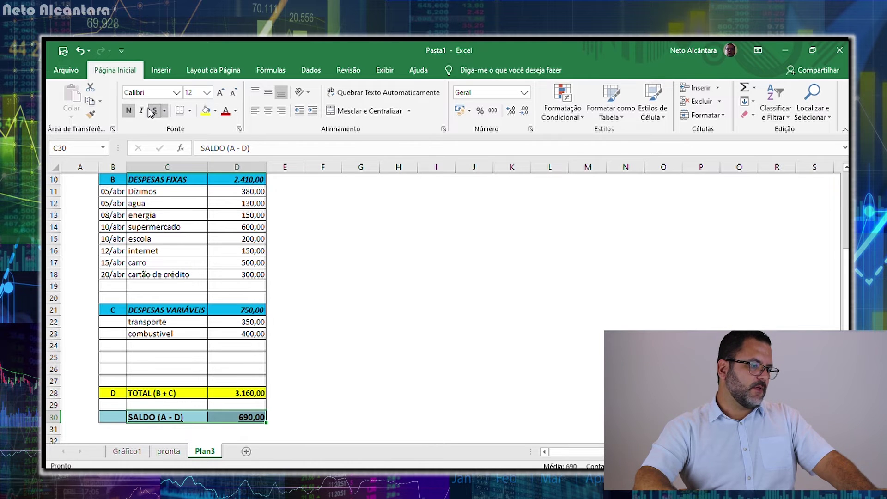
pyautogui.click(152, 112)
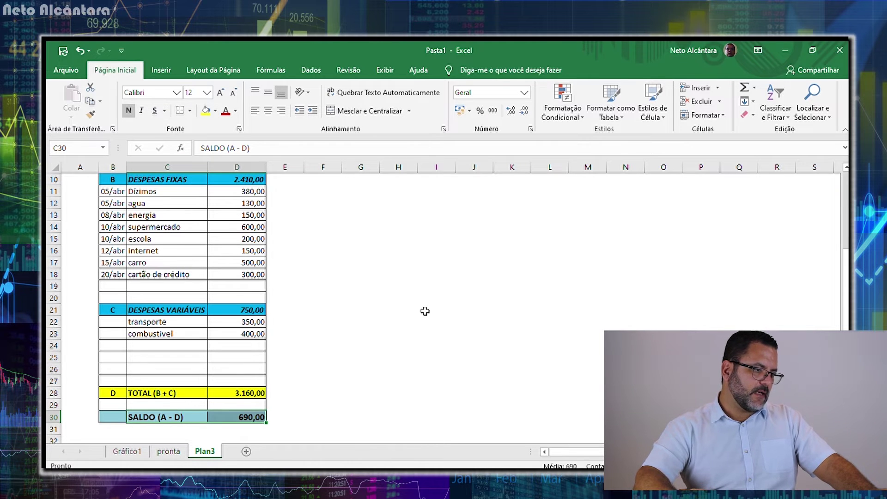